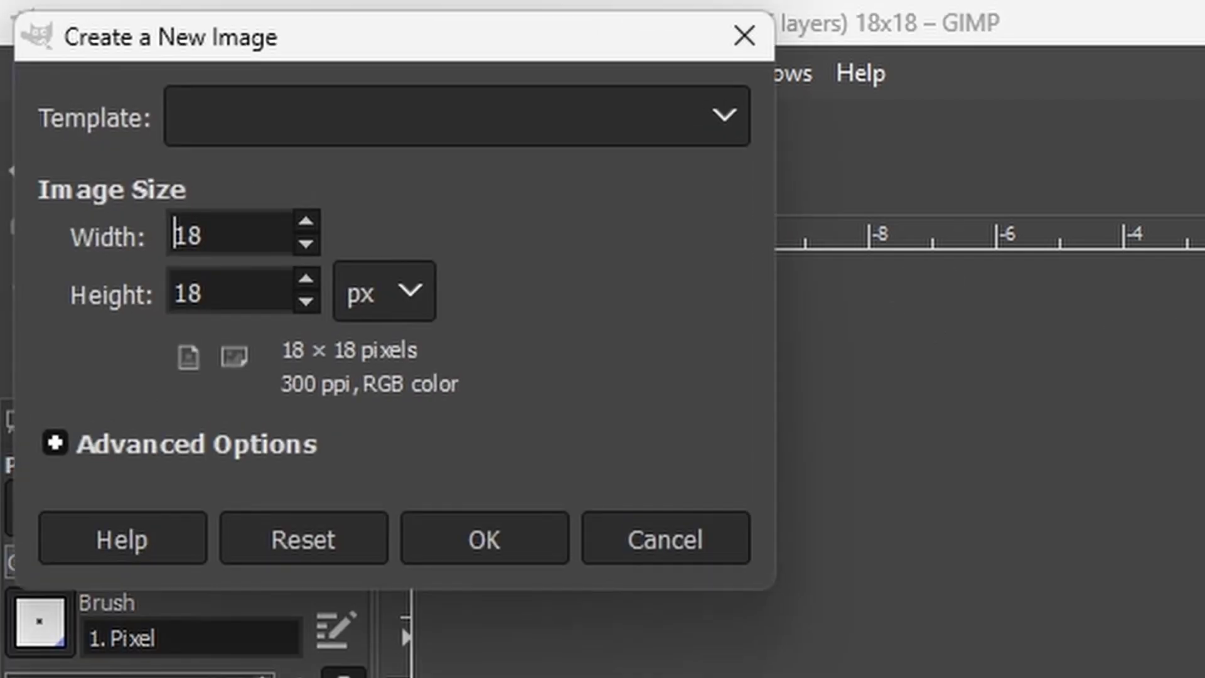
# - Create a new 18×18 px white image and zoom in on the canvas
pyautogui.click(492, 543)
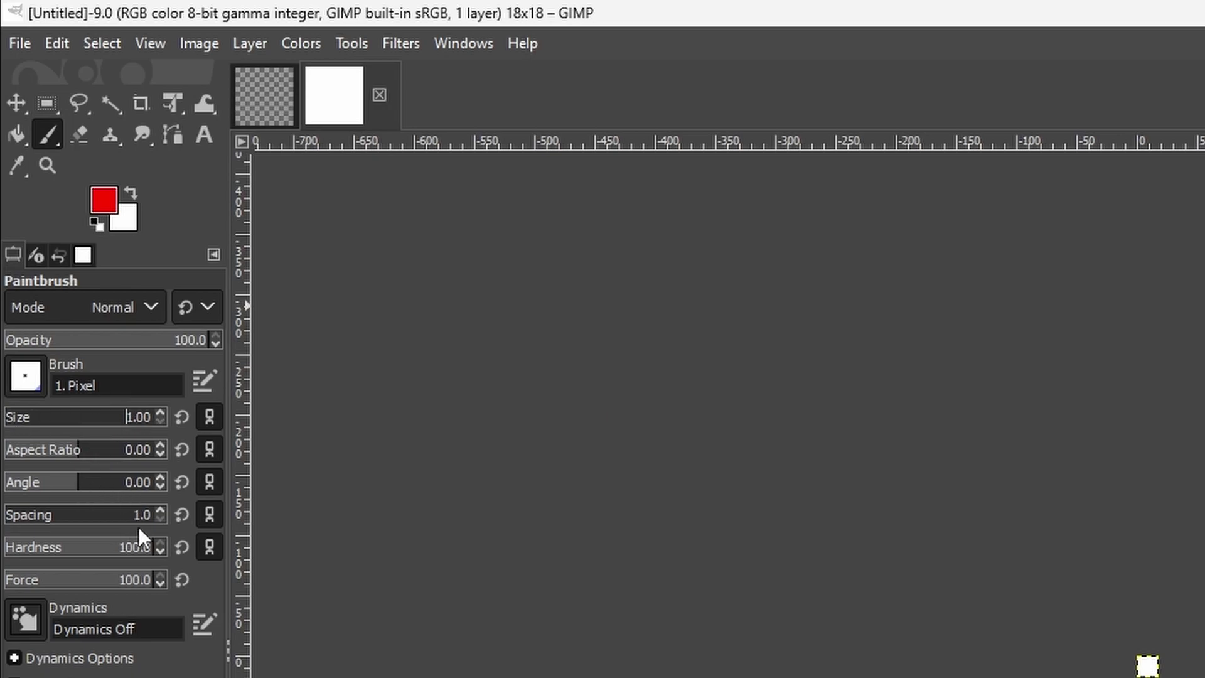
pyautogui.scroll(10, 1146, 666)
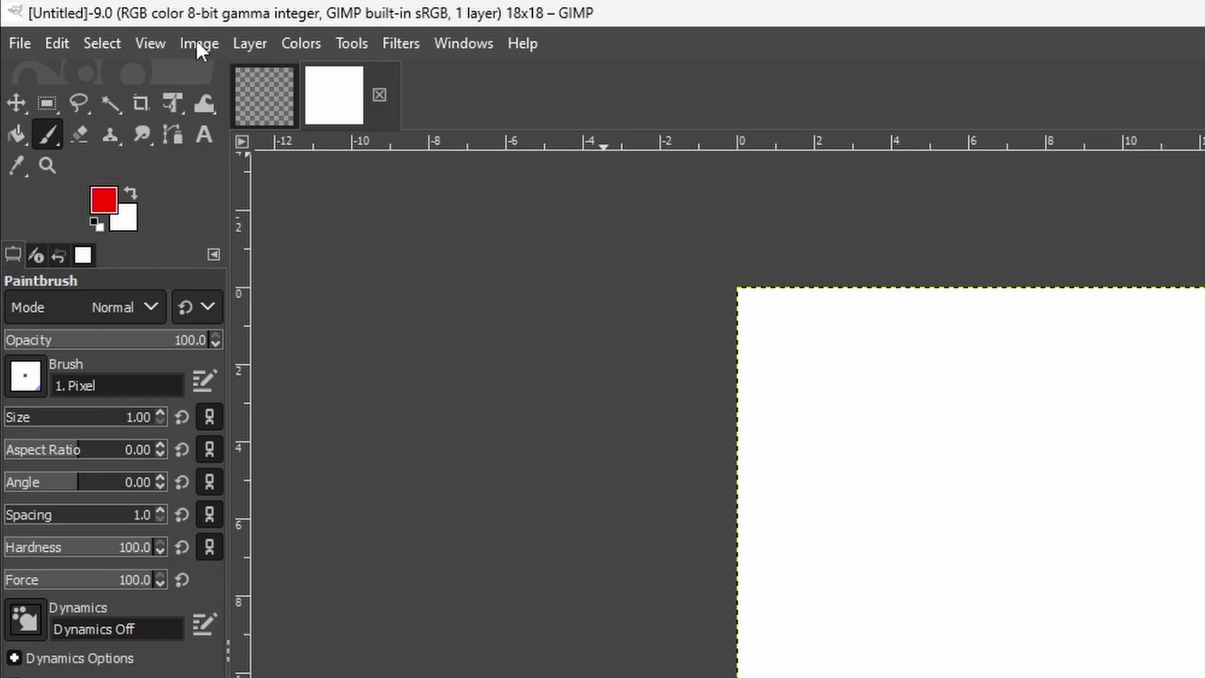
# - Add a new transparent layer above the white background
pyautogui.press('1')
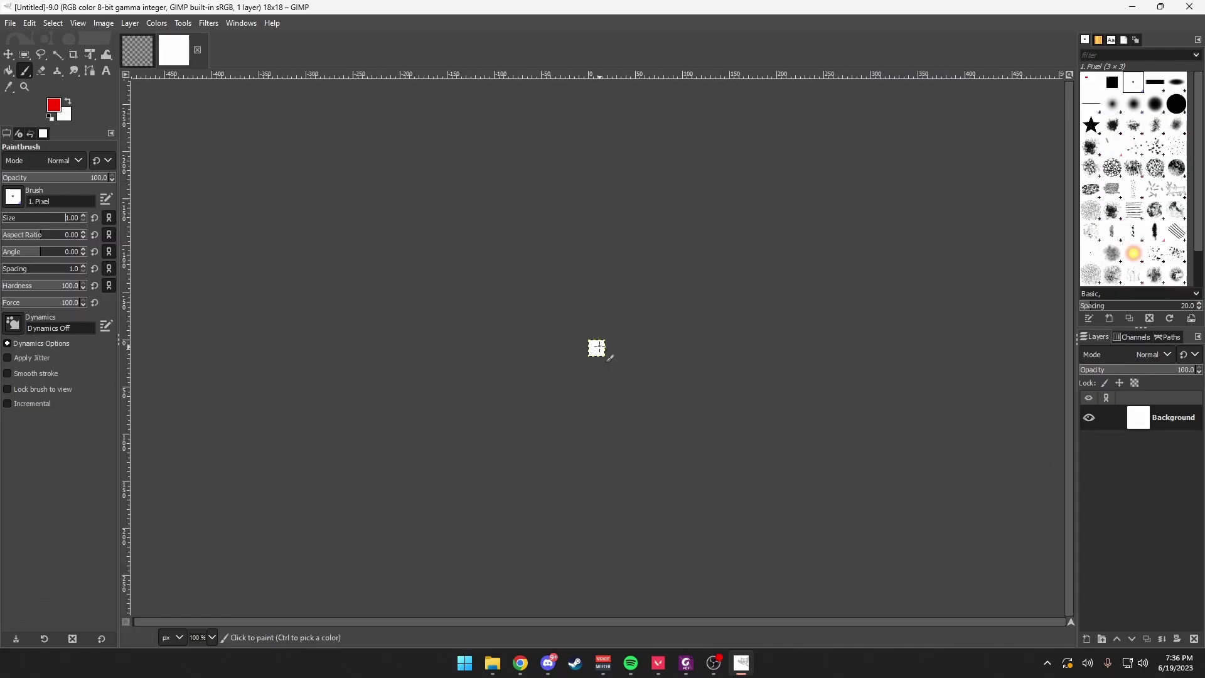
pyautogui.scroll(11, 598, 351)
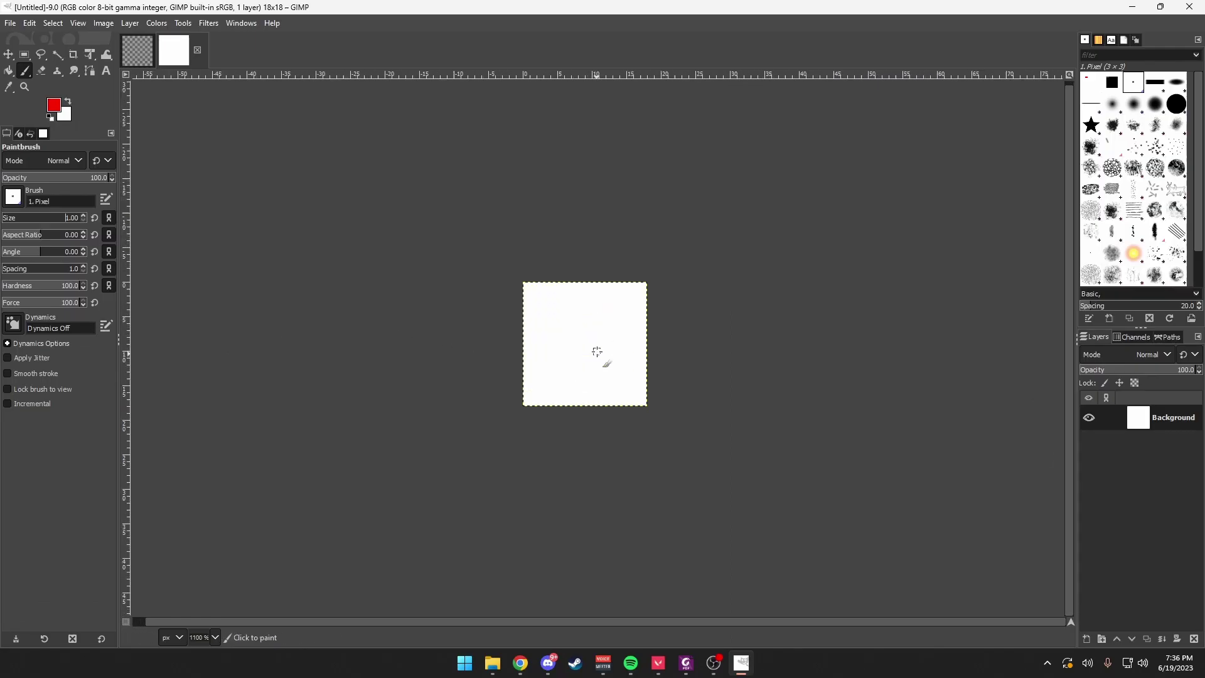
pyautogui.scroll(-1, 598, 351)
pyautogui.click(130, 23)
pyautogui.click(139, 42)
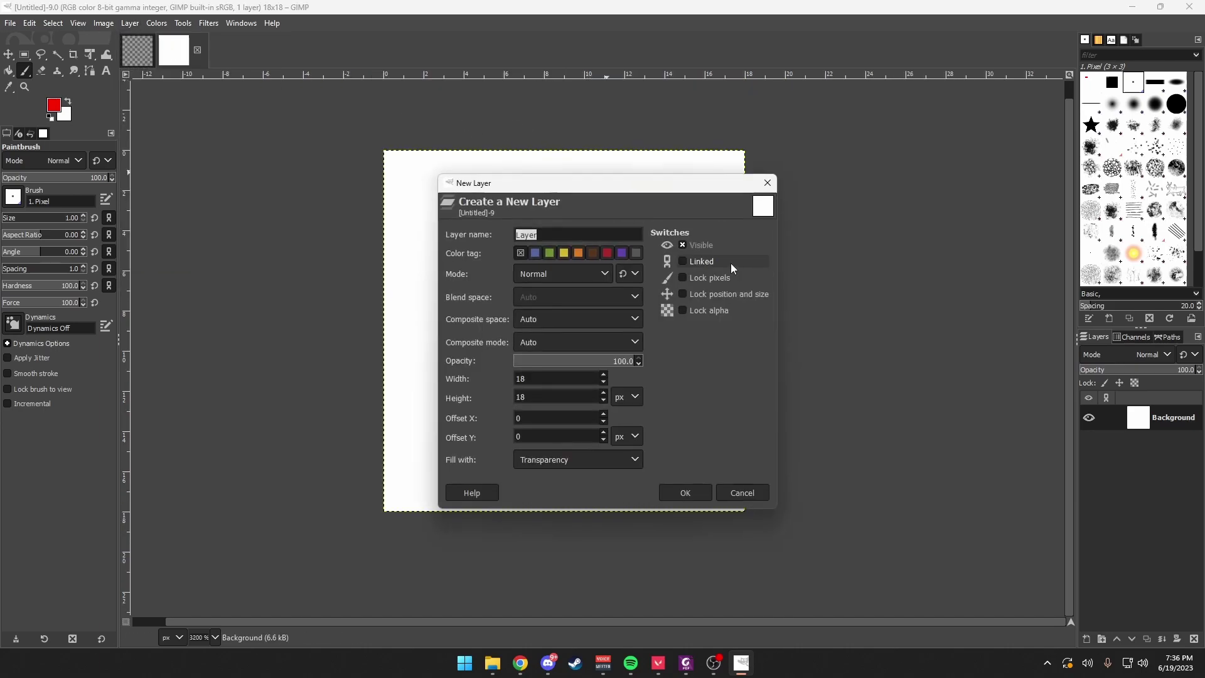
pyautogui.click(697, 495)
# - Delete the white Background layer and paint red pixels top-left: four across, three below
pyautogui.rightClick(1174, 418)
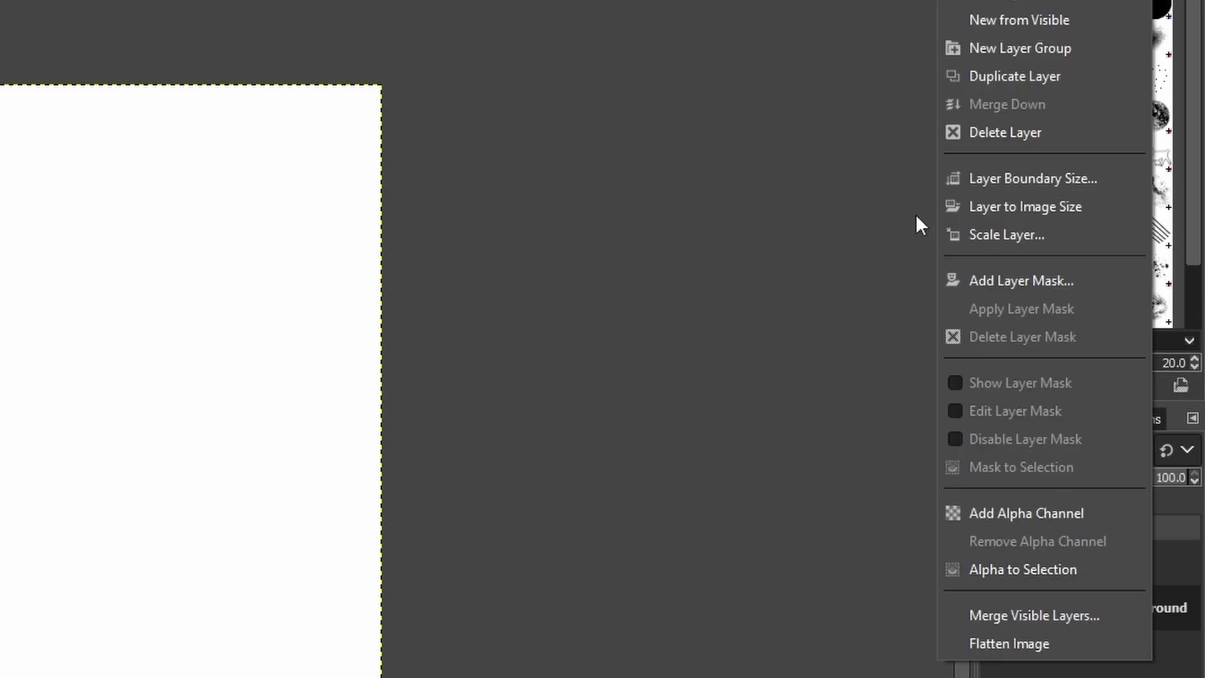
pyautogui.click(963, 123)
pyautogui.moveTo(394, 160)
pyautogui.mouseDown()
pyautogui.moveTo(452, 159)
pyautogui.moveTo(417, 181)
pyautogui.mouseUp()
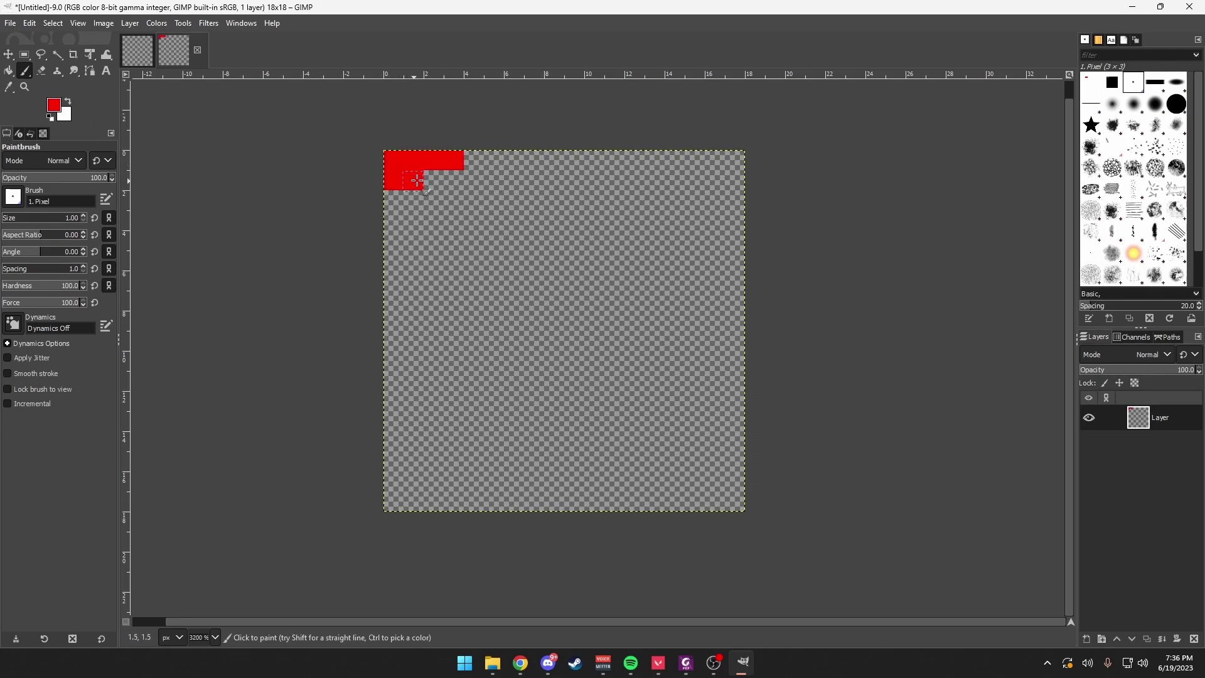
pyautogui.click(435, 181)
# - Duplicate the red bar's layer twice
pyautogui.rightClick(1192, 446)
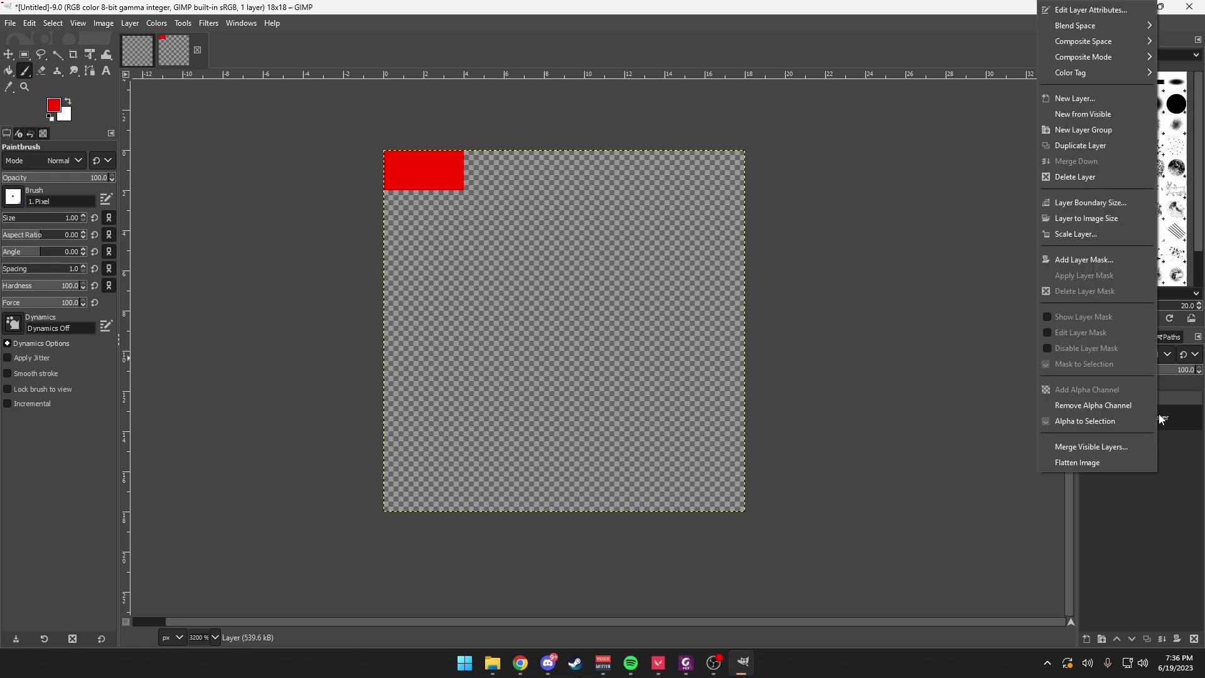
pyautogui.click(1079, 146)
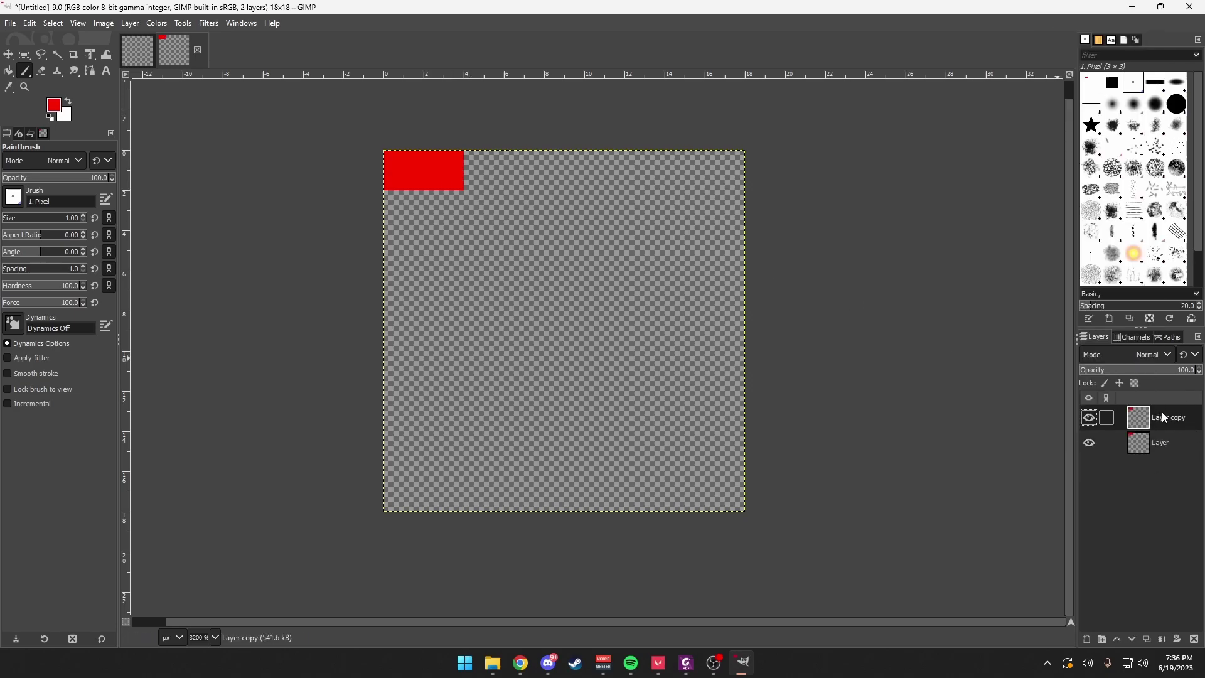
pyautogui.rightClick(1161, 414)
pyautogui.click(1078, 152)
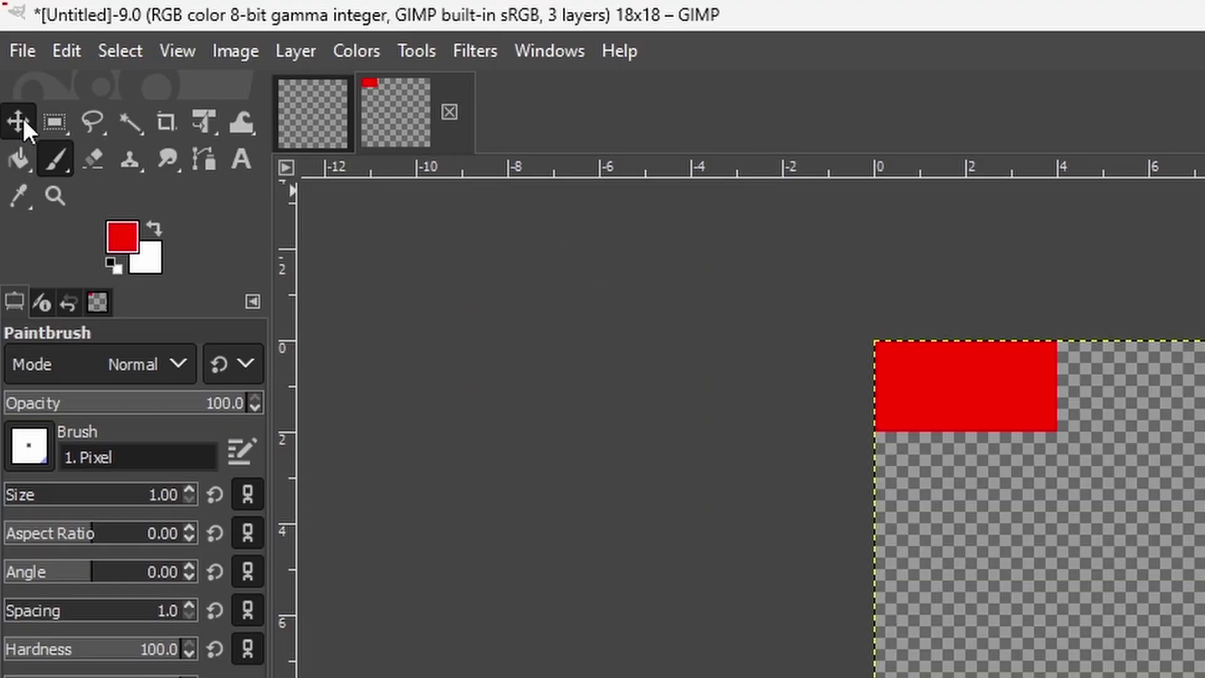
# - Move the copied bars to the centre to form one long horizontal bar
pyautogui.click(8, 55)
pyautogui.moveTo(426, 170); pyautogui.dragTo(658, 329)
pyautogui.press('Home')
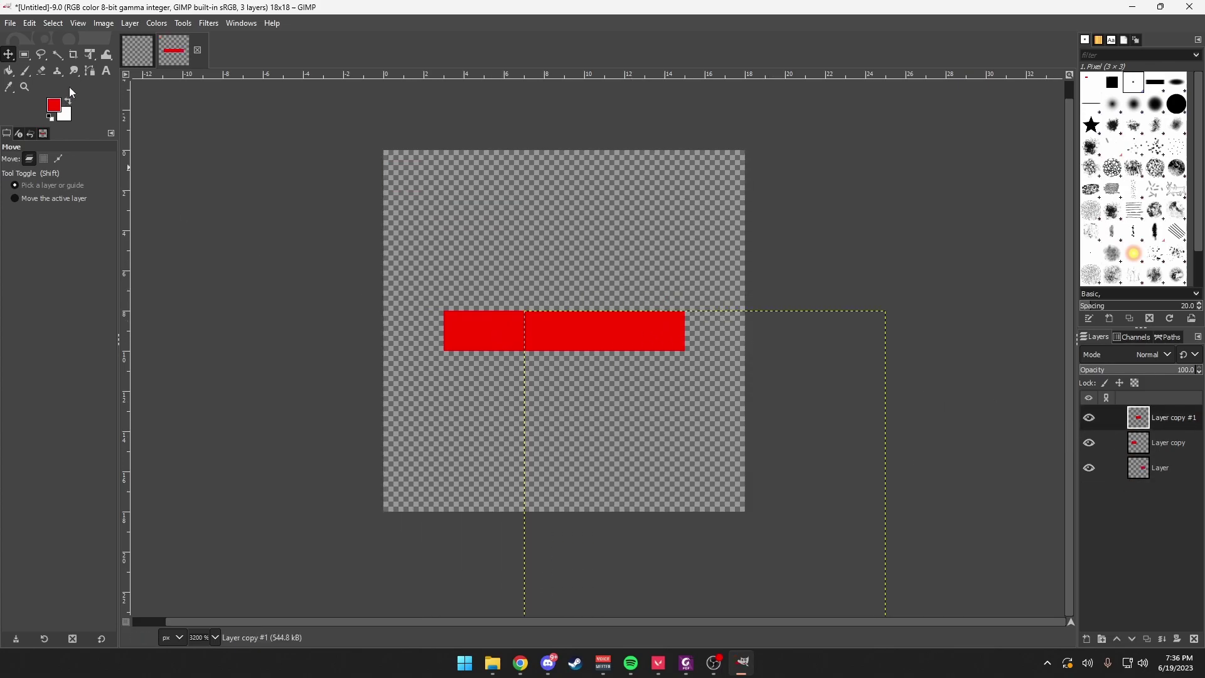
# - Add a new empty layer
pyautogui.click(24, 70)
pyautogui.click(130, 23)
pyautogui.click(247, 39)
pyautogui.press('Return')
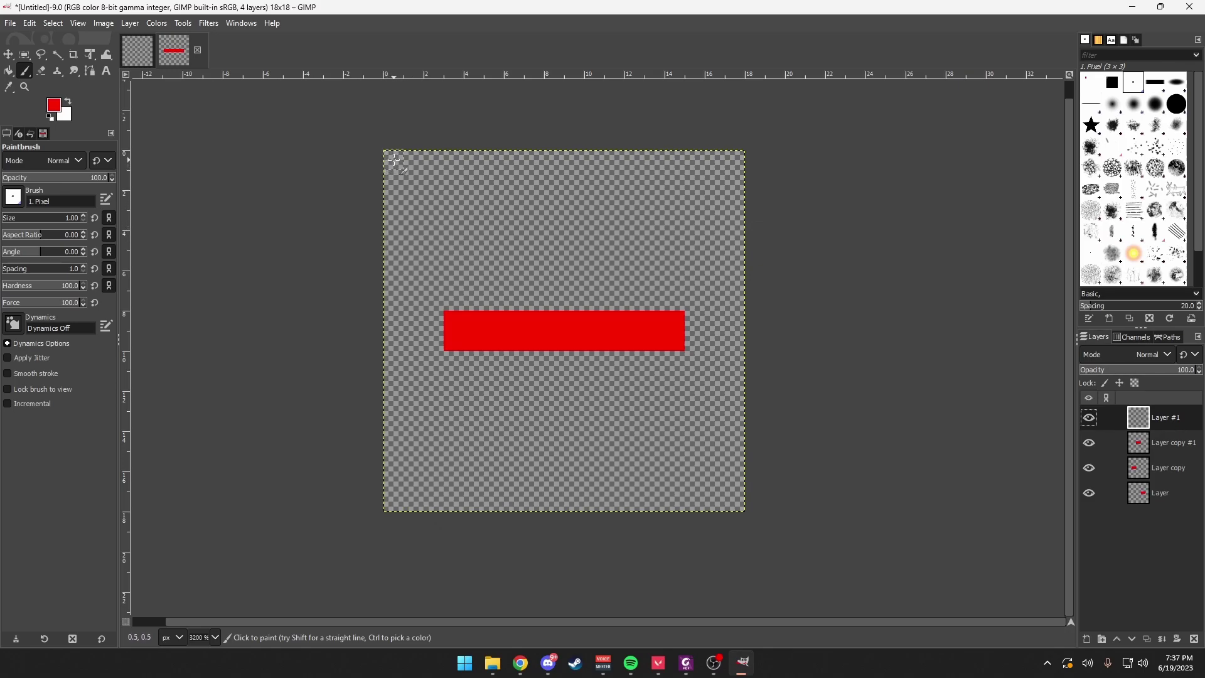
# - Paint a two-wide, three-tall red block in the top-left corner of the new layer
pyautogui.click(393, 160)
pyautogui.click(412, 162)
pyautogui.click(393, 180)
pyautogui.click(411, 183)
pyautogui.click(393, 201)
pyautogui.click(415, 201)
# - Move the vertical red bar to the centre so it crosses the horizontal bar as a plus
pyautogui.rightClick(1165, 417)
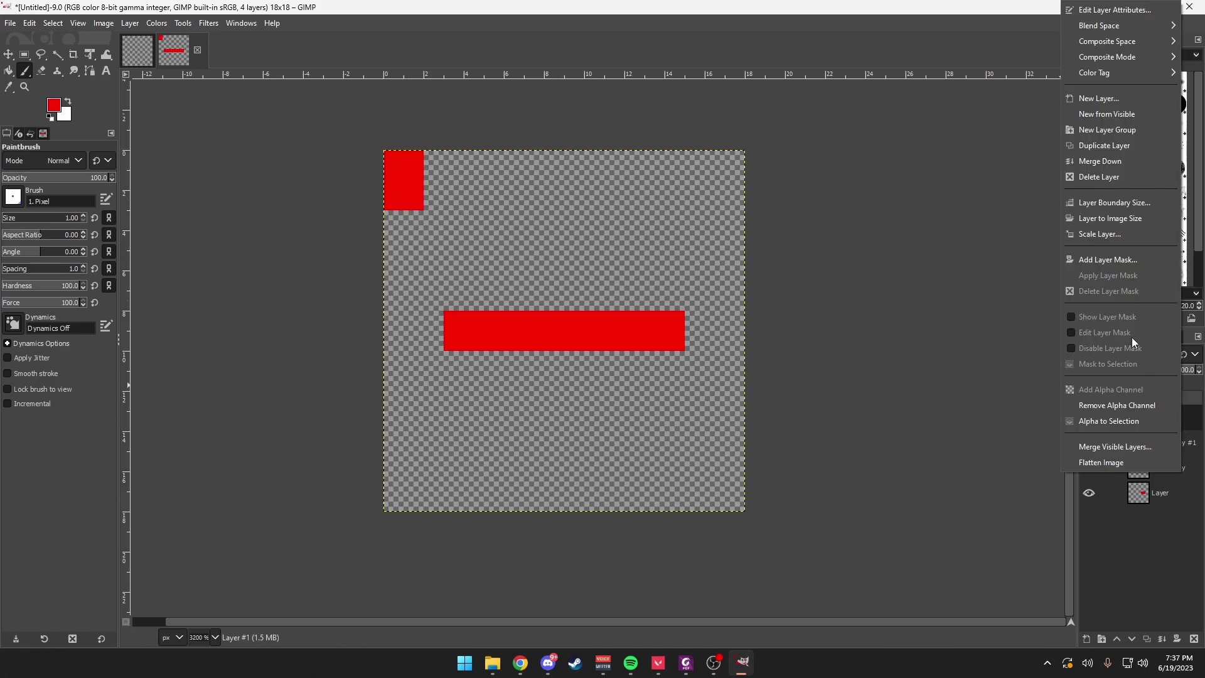
pyautogui.click(1103, 145)
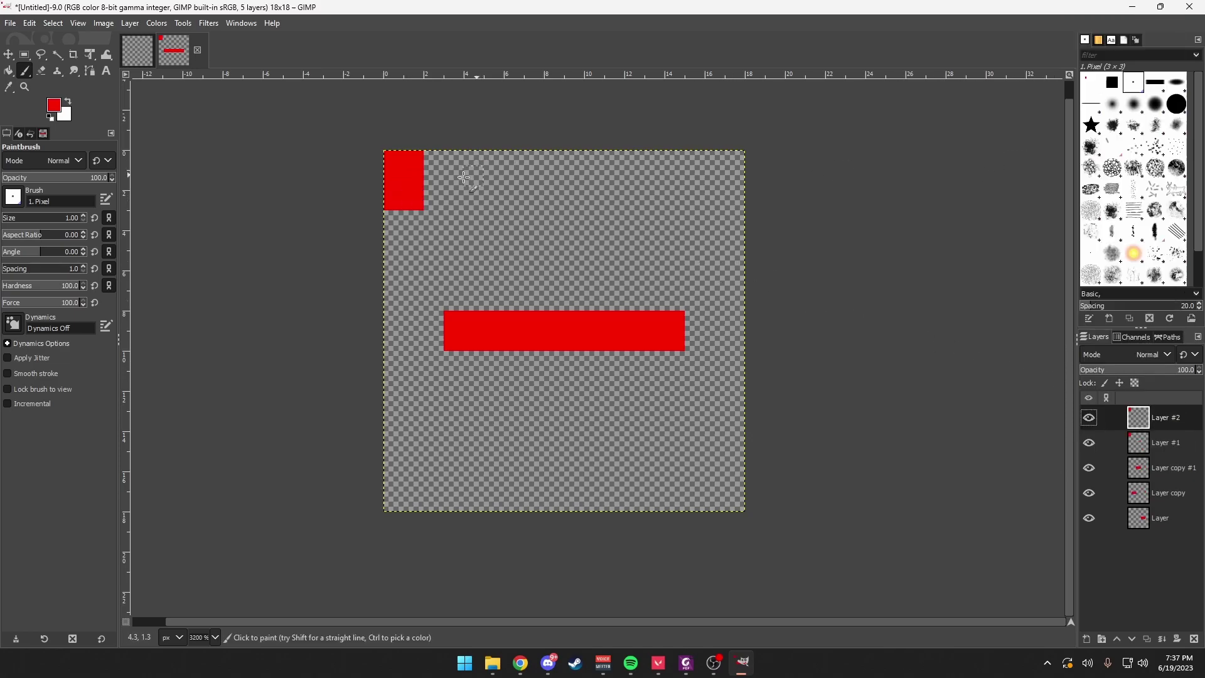
pyautogui.press('b')
pyautogui.click(9, 55)
pyautogui.moveTo(400, 184); pyautogui.dragTo(571, 392)
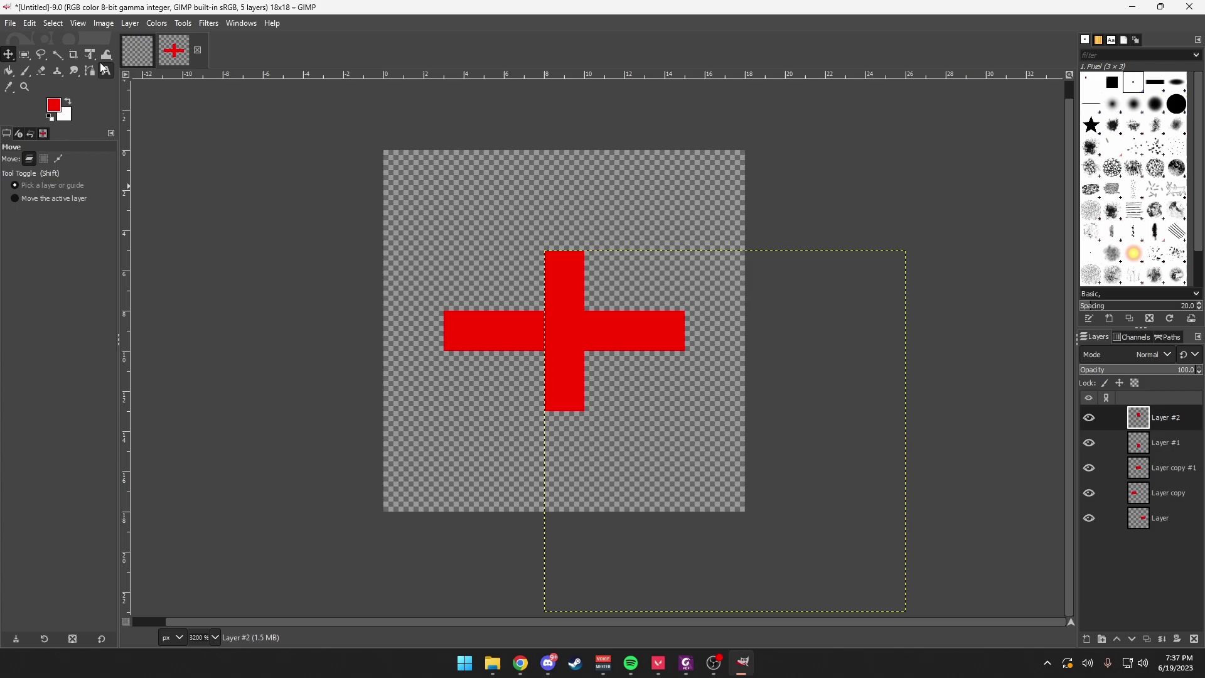
pyautogui.click(138, 24)
# - Add Layer #3 and paint a red block around the left arm end
pyautogui.click(157, 36)
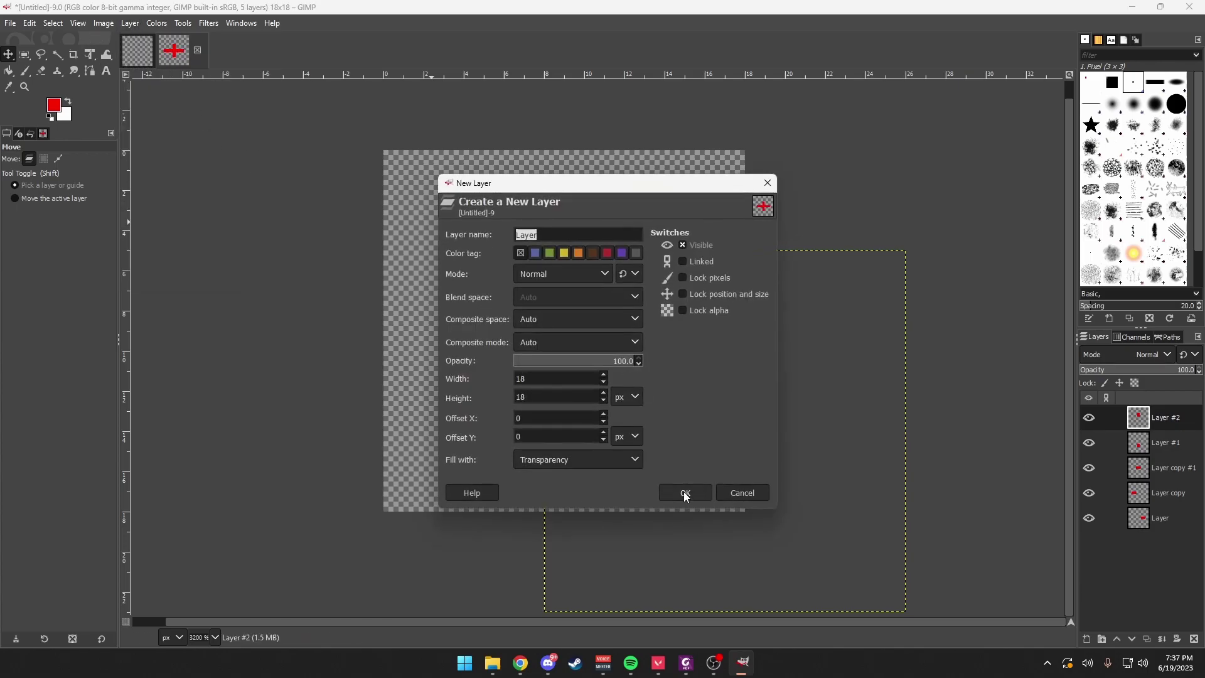
pyautogui.click(684, 495)
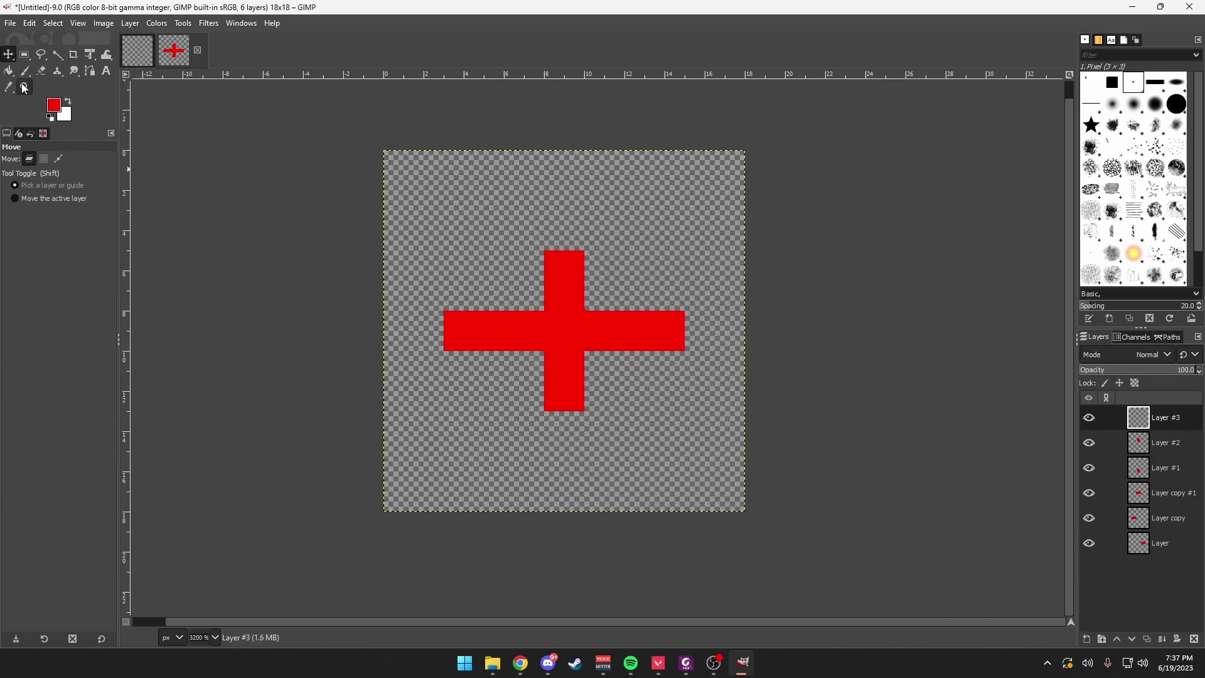
pyautogui.press('p')
pyautogui.moveTo(432, 322)
pyautogui.mouseDown()
pyautogui.moveTo(454, 362)
pyautogui.moveTo(492, 363)
pyautogui.moveTo(462, 338)
pyautogui.moveTo(448, 302)
pyautogui.moveTo(527, 303)
pyautogui.mouseUp()
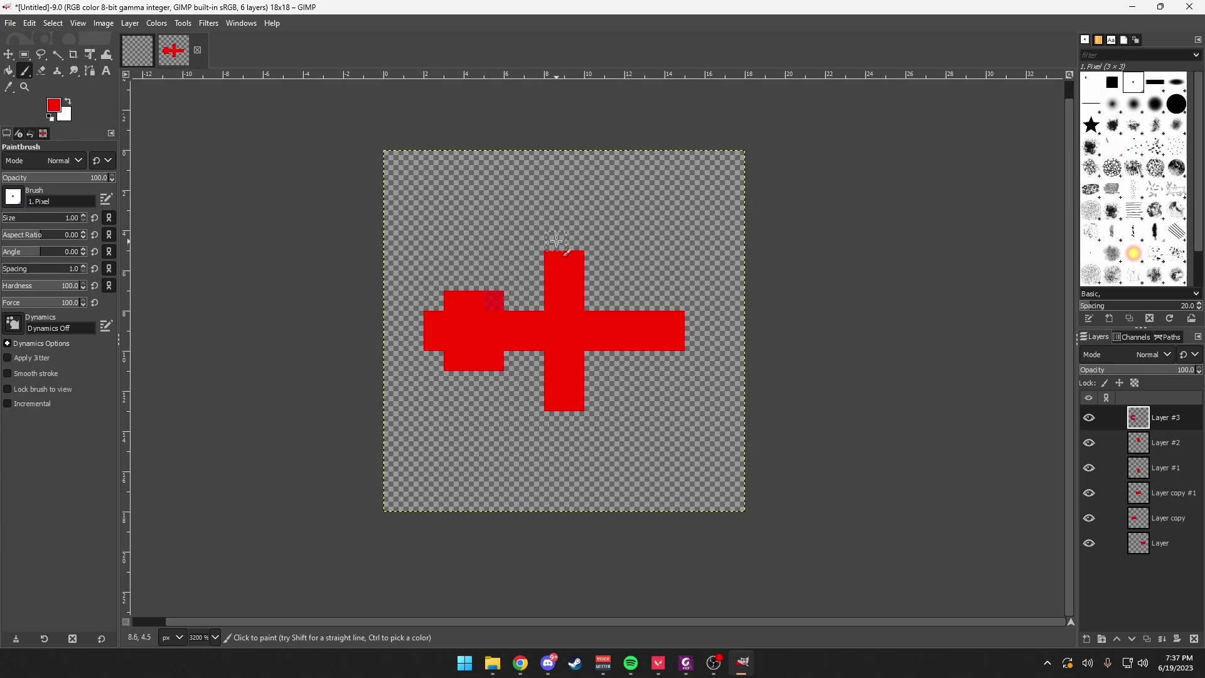
# - Paint red pixels around the right arm end and fade Layer #3 to 20 opacity
pyautogui.click(673, 300)
pyautogui.click(654, 301)
pyautogui.click(631, 301)
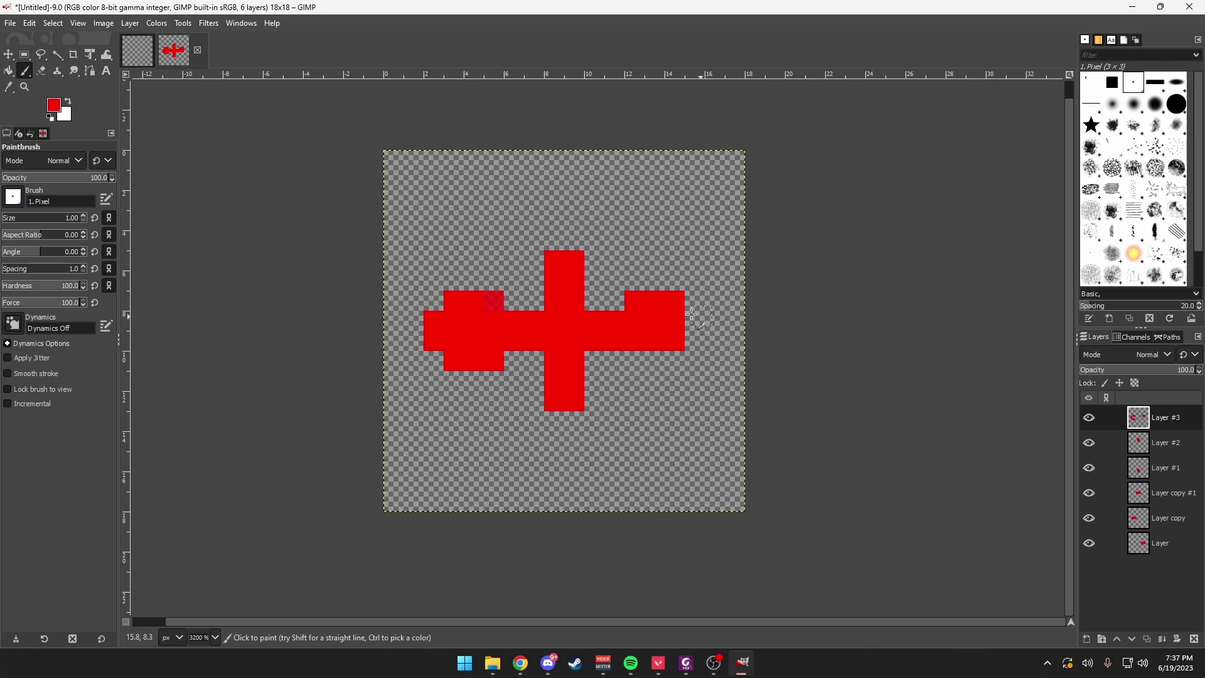
pyautogui.moveTo(690, 321)
pyautogui.mouseDown()
pyautogui.moveTo(694, 342)
pyautogui.moveTo(635, 361)
pyautogui.moveTo(653, 366)
pyautogui.mouseUp()
pyautogui.click(674, 362)
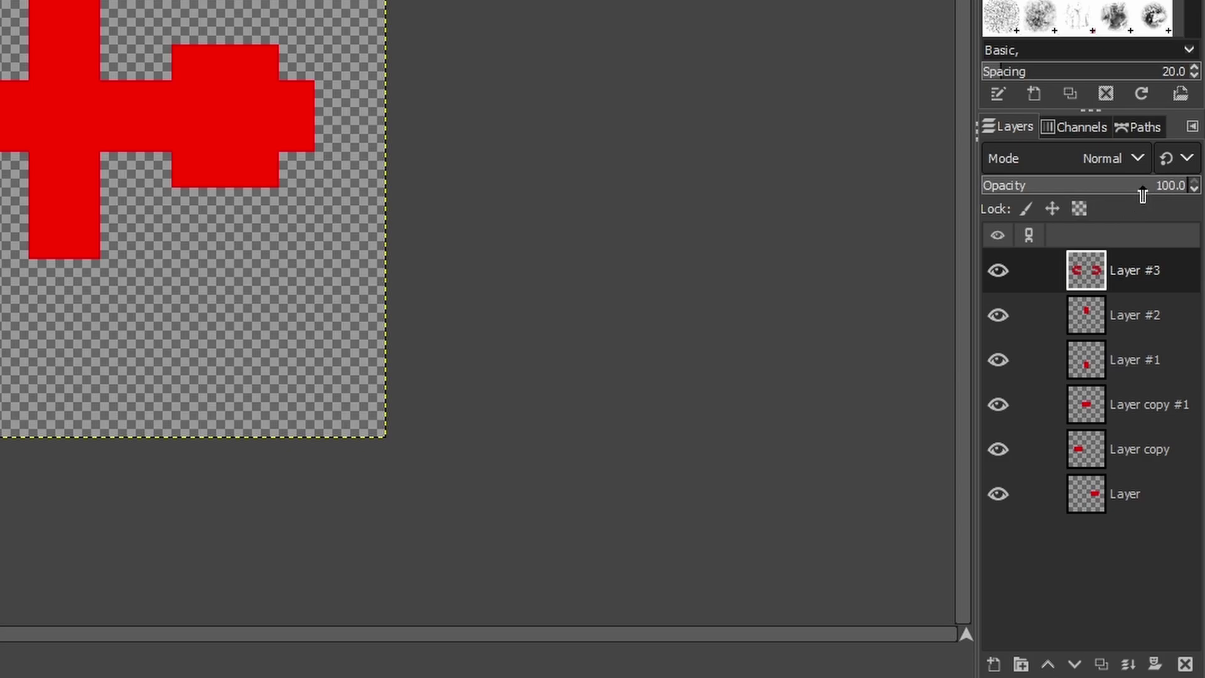
pyautogui.moveTo(1142, 195); pyautogui.dragTo(1023, 189)
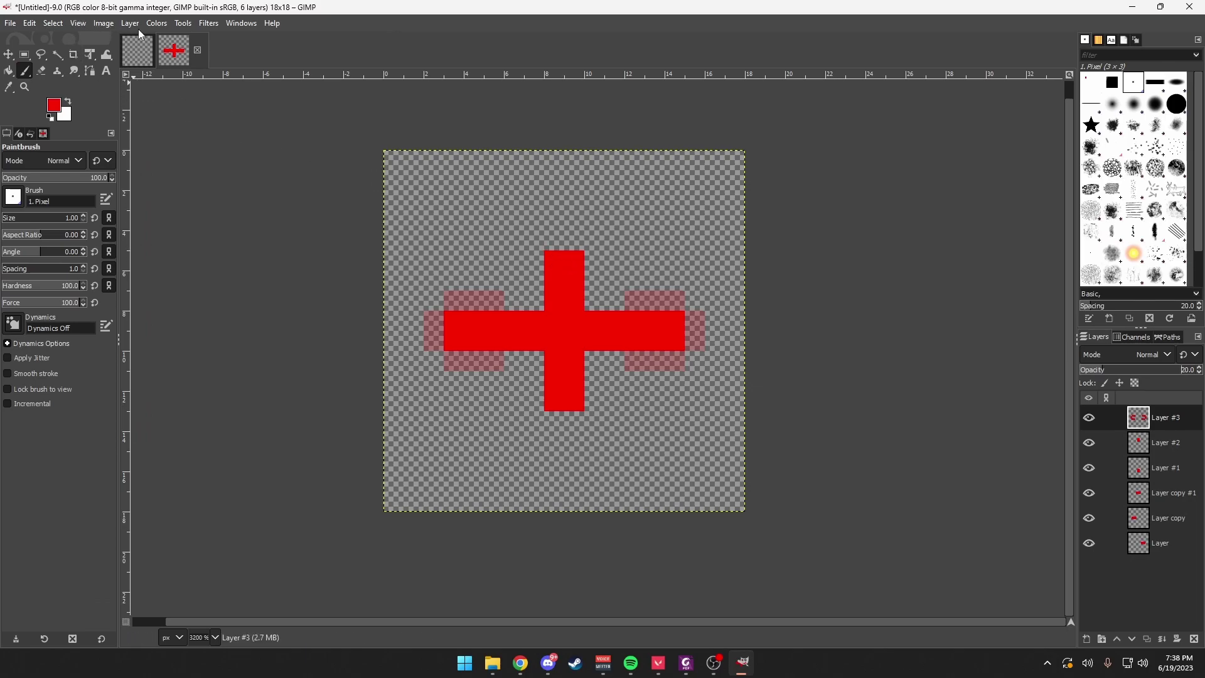
# - Create Layer #4 and paint red pixels flanking the top of the vertical arm
pyautogui.click(133, 23)
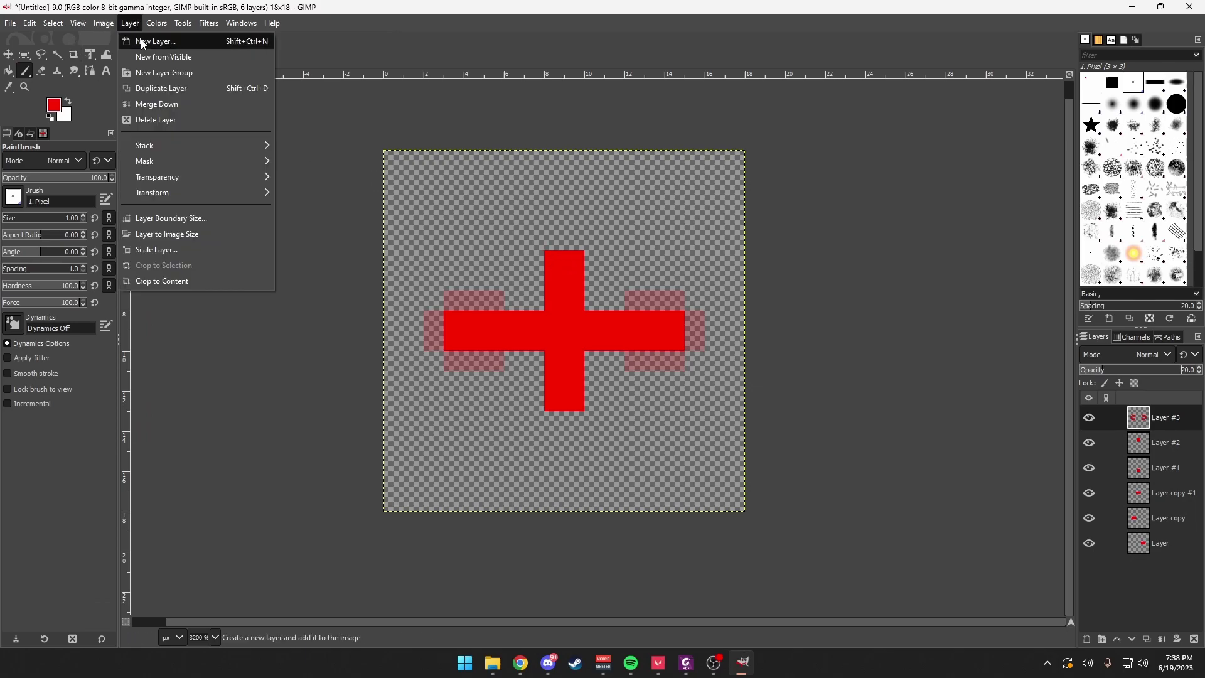
pyautogui.click(160, 37)
pyautogui.click(688, 488)
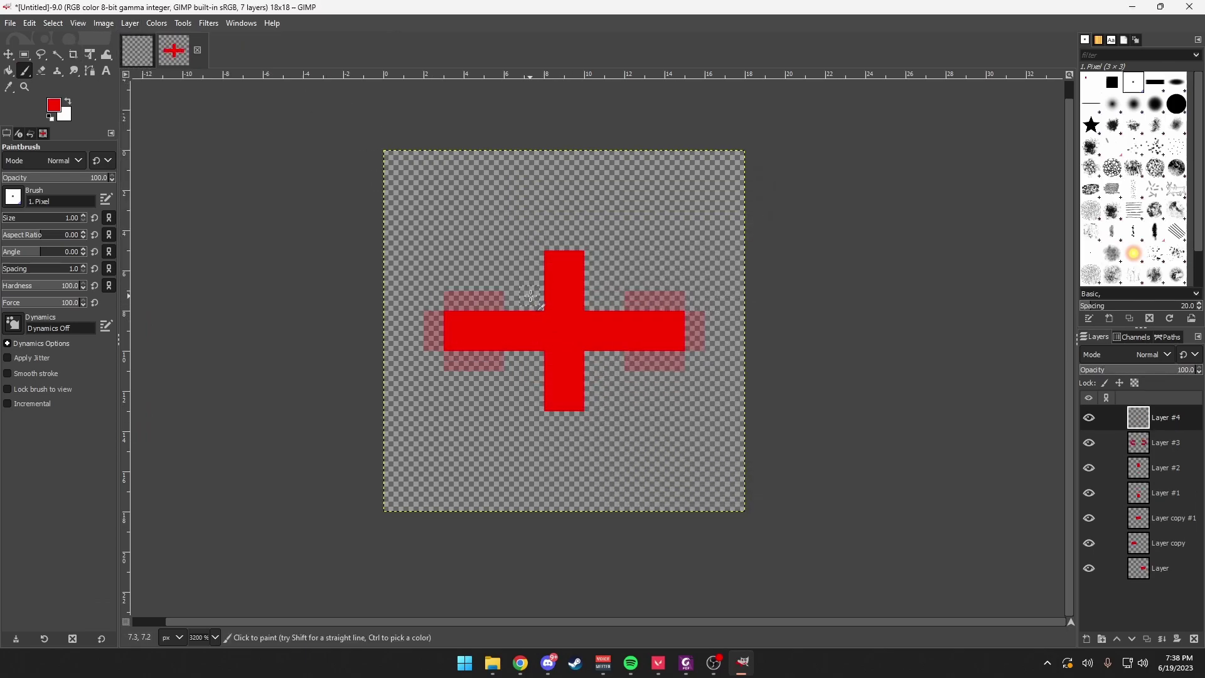
pyautogui.click(535, 279)
pyautogui.click(535, 260)
pyautogui.click(555, 240)
pyautogui.hotkey('ctrl', 'z')
pyautogui.hotkey('ctrl', 'y')
pyautogui.click(575, 241)
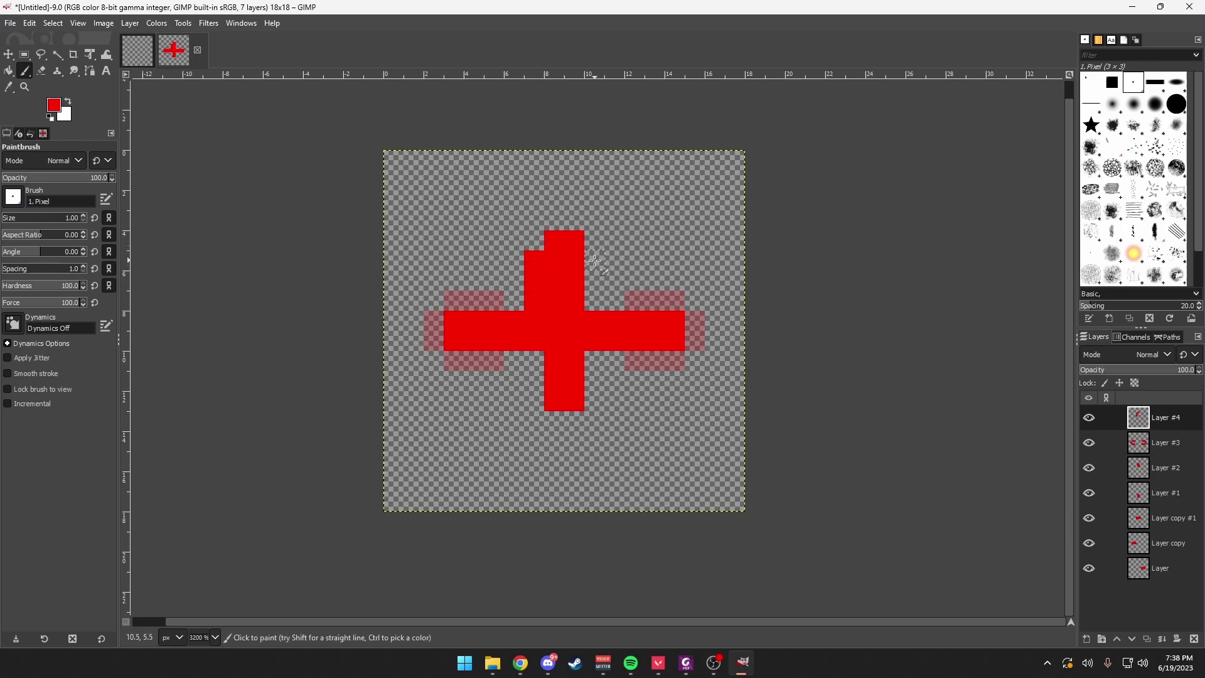
pyautogui.moveTo(595, 261); pyautogui.dragTo(594, 305)
# - Paint red pixels around the bottom of the vertical arm and fade Layer #4 to 75.7 opacity
pyautogui.moveTo(533, 364)
pyautogui.mouseDown()
pyautogui.moveTo(535, 411)
pyautogui.moveTo(570, 431)
pyautogui.mouseUp()
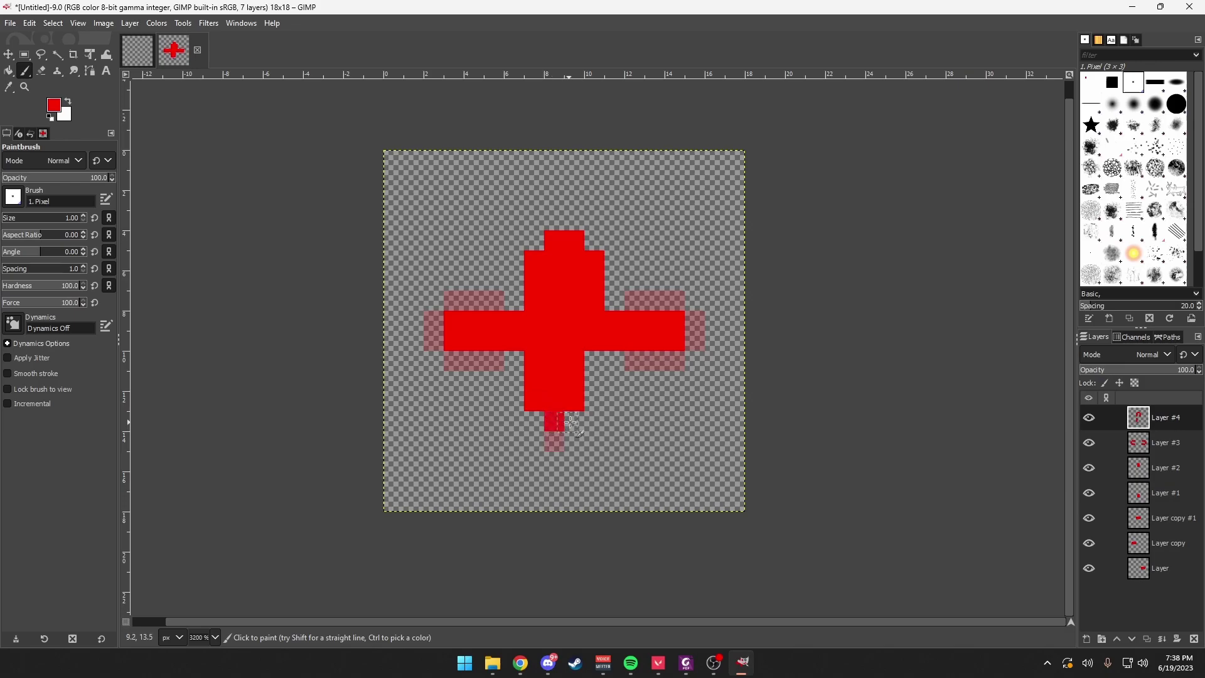
pyautogui.hotkey('ctrl', 'z')
pyautogui.click(555, 420)
pyautogui.click(573, 422)
pyautogui.click(594, 402)
pyautogui.click(595, 379)
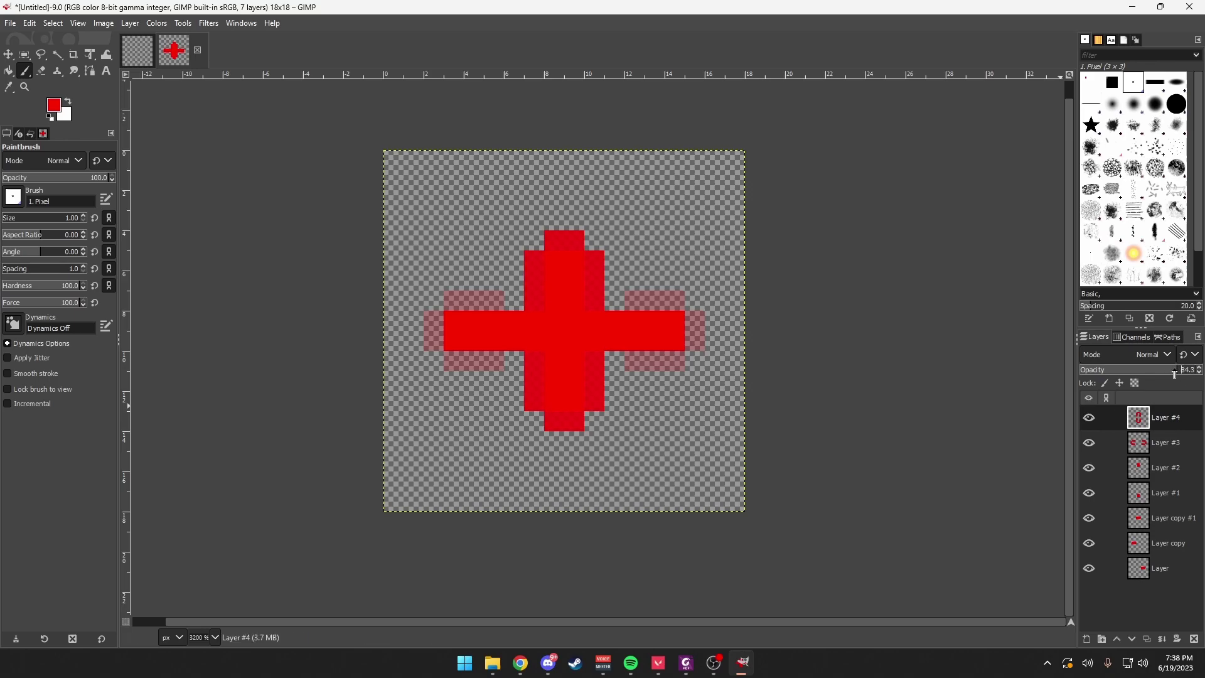
pyautogui.moveTo(1174, 374)
pyautogui.mouseDown()
pyautogui.moveTo(1139, 374)
pyautogui.moveTo(1168, 373)
pyautogui.mouseUp()
# - Add Layer #5, paint red pixels at the vertical arm's four corners, and fade it to 53 opacity
pyautogui.click(129, 24)
pyautogui.click(155, 41)
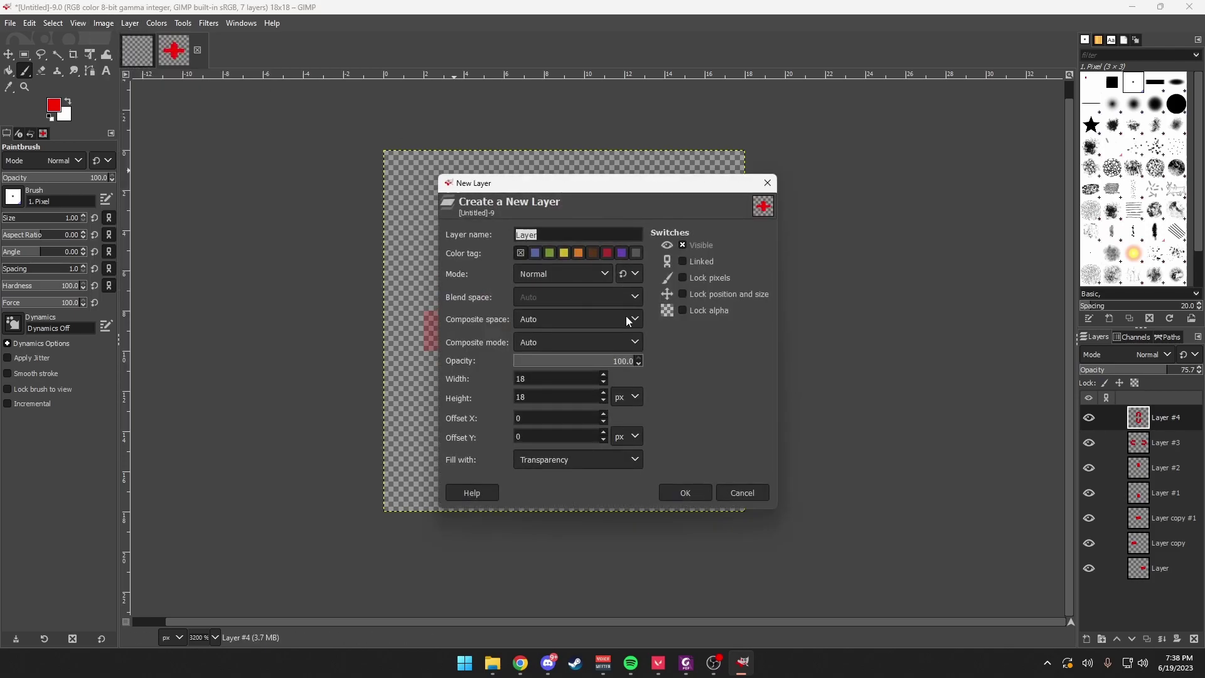
pyautogui.click(680, 491)
pyautogui.click(532, 240)
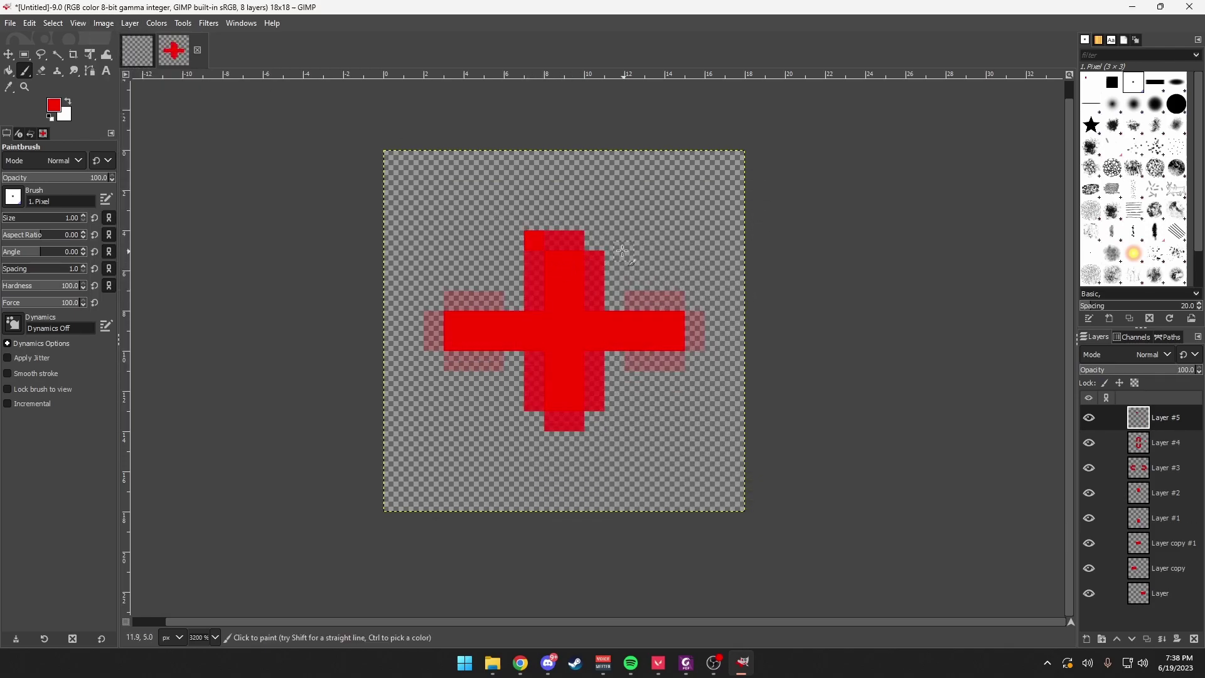
pyautogui.click(594, 240)
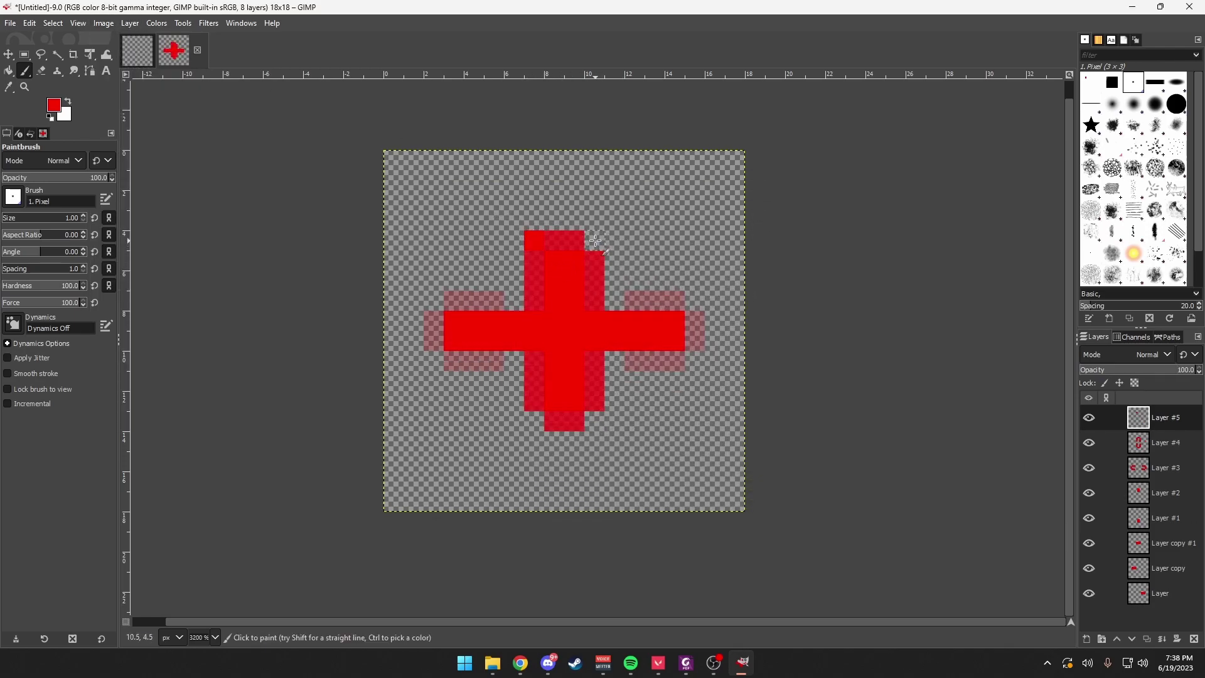
pyautogui.click(534, 421)
pyautogui.click(597, 422)
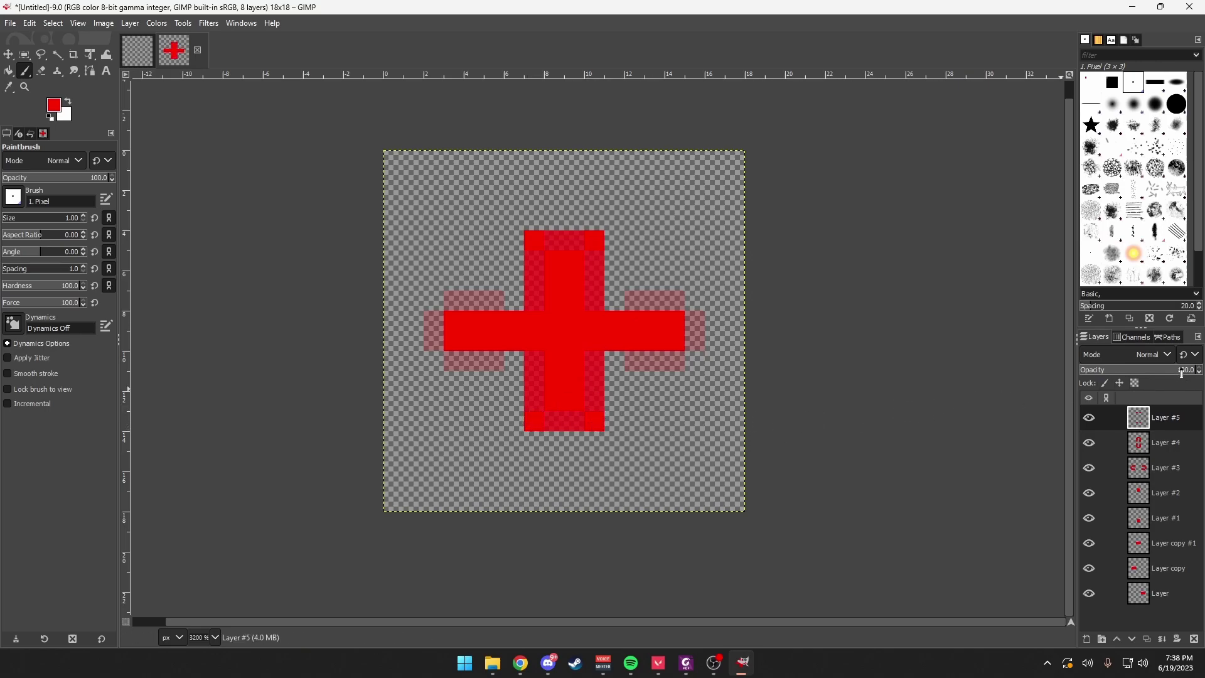
pyautogui.moveTo(1181, 372)
pyautogui.mouseDown()
pyautogui.moveTo(1089, 373)
pyautogui.moveTo(1138, 373)
pyautogui.mouseUp()
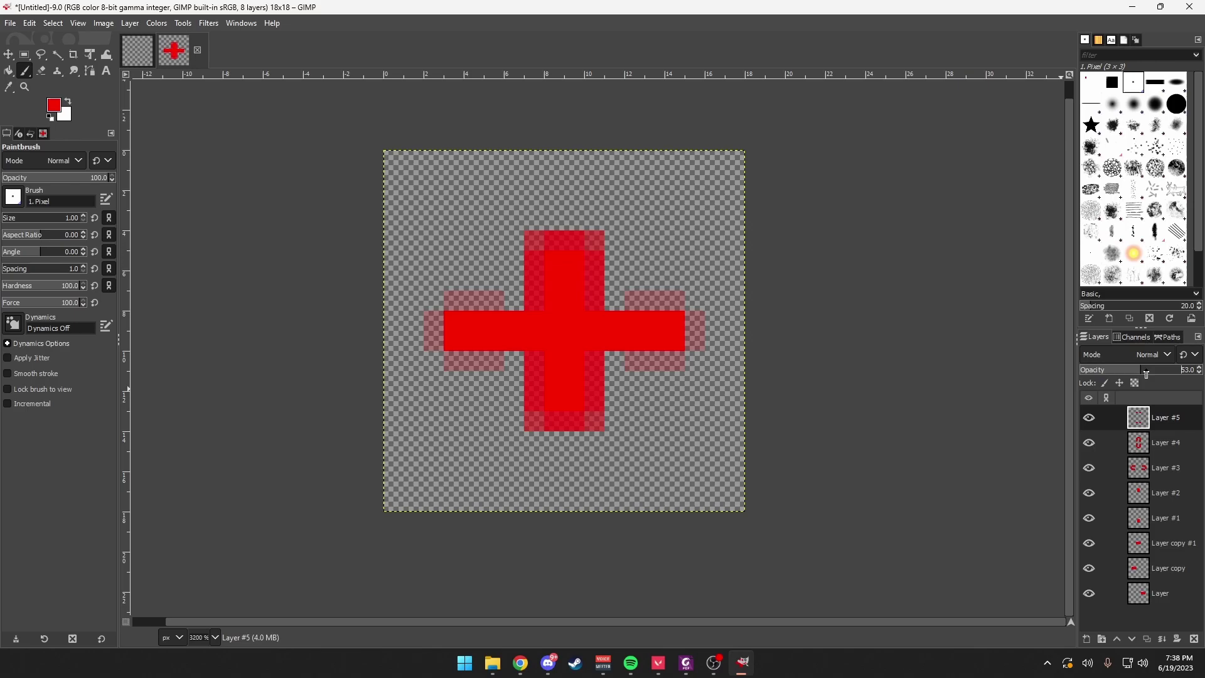
# - Select Layer #3 and raise its opacity to 29.7
pyautogui.scroll(-10, 546, 342)
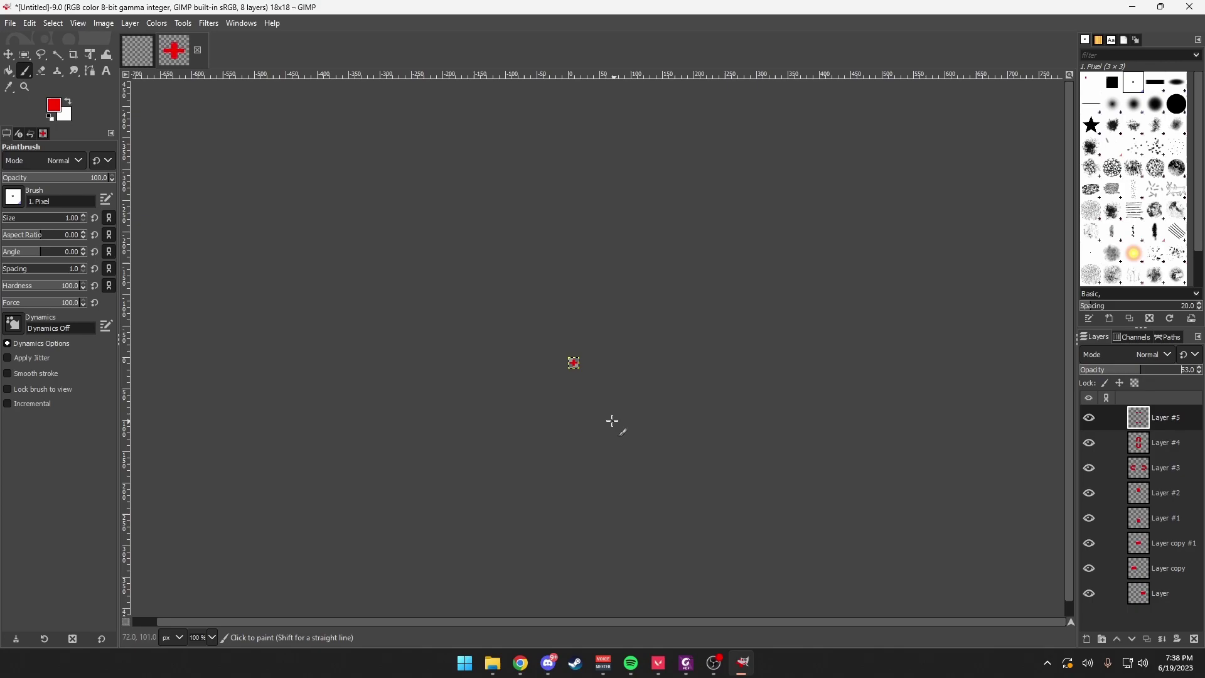
pyautogui.scroll(5, 588, 411)
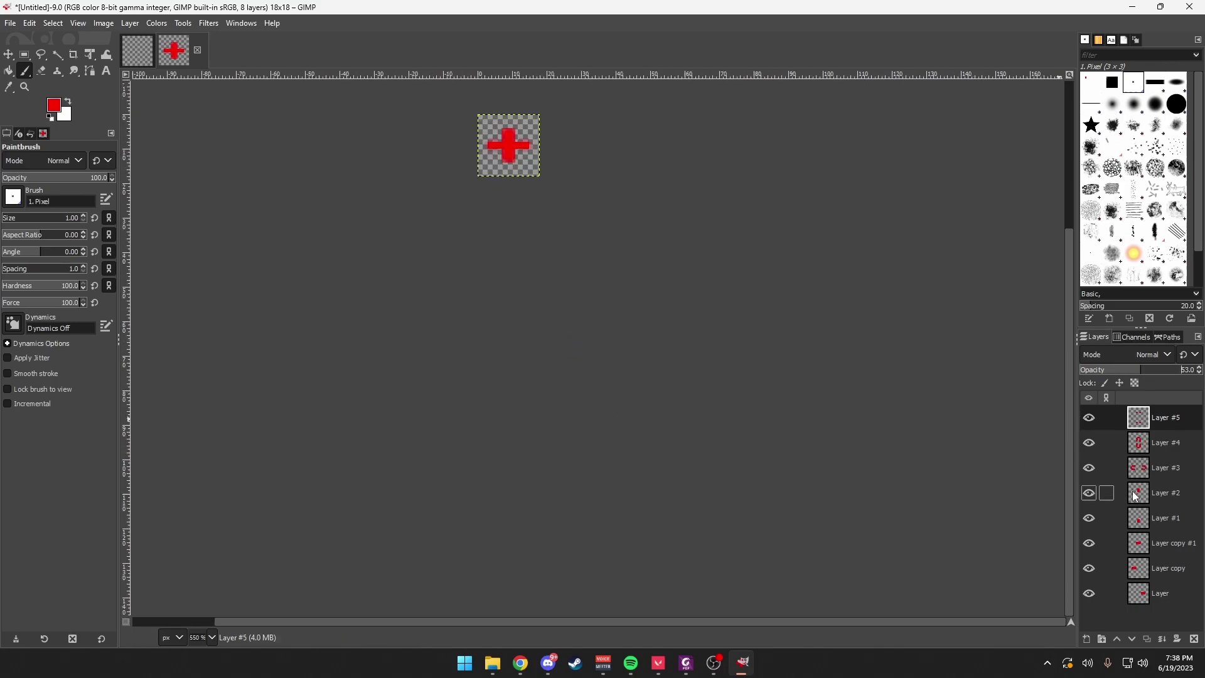
pyautogui.click(1138, 471)
pyautogui.moveTo(1115, 370)
pyautogui.mouseDown()
pyautogui.moveTo(1161, 370)
pyautogui.moveTo(1123, 371)
pyautogui.mouseUp()
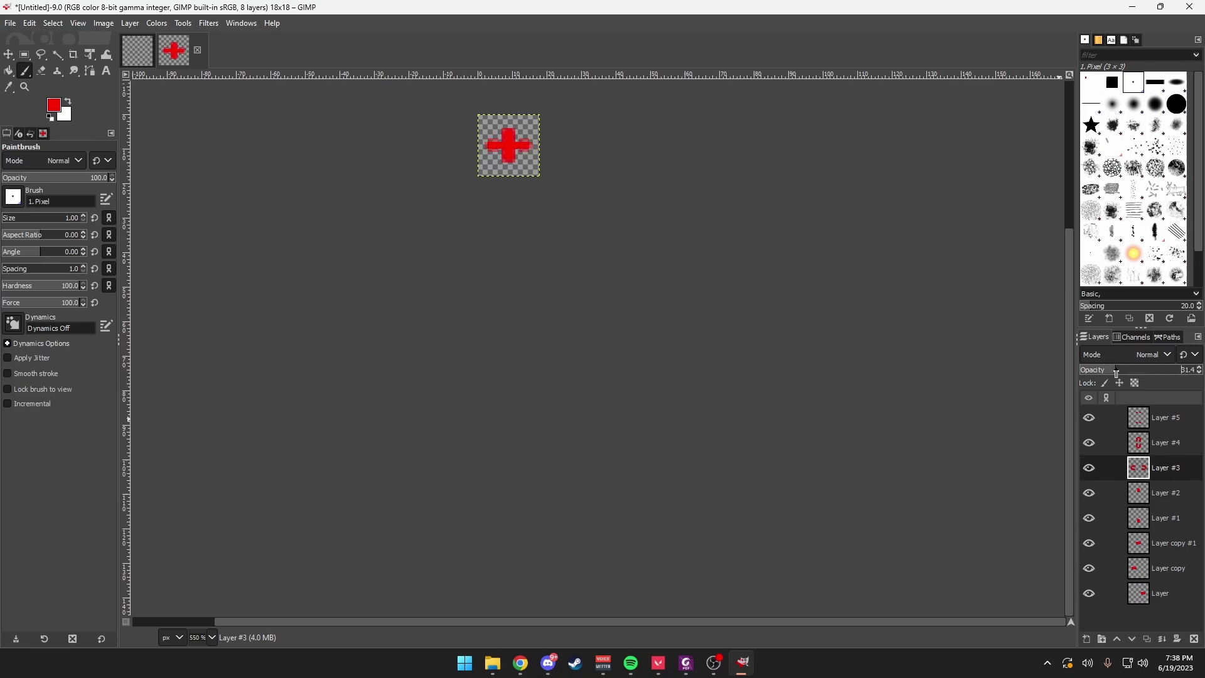
pyautogui.scroll(-6, 601, 294)
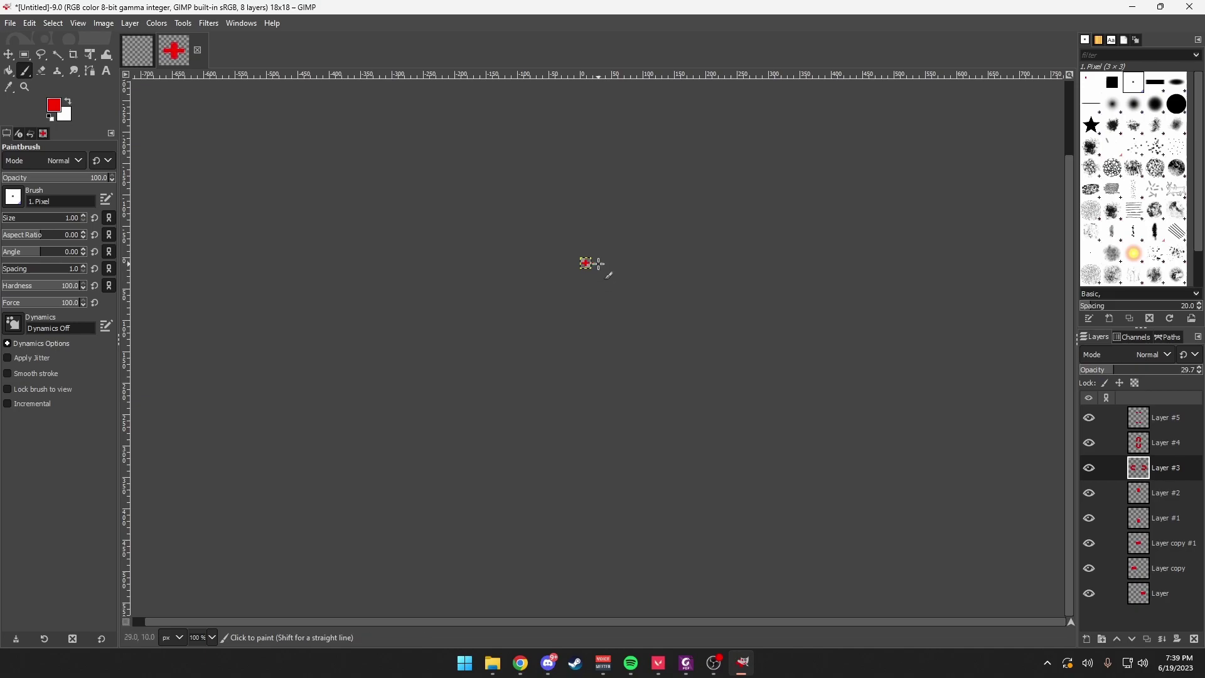
# - Merge Layers #5, #4 and #3 down, then merge the top layer down again
pyautogui.scroll(6, 599, 263)
pyautogui.rightClick(1147, 422)
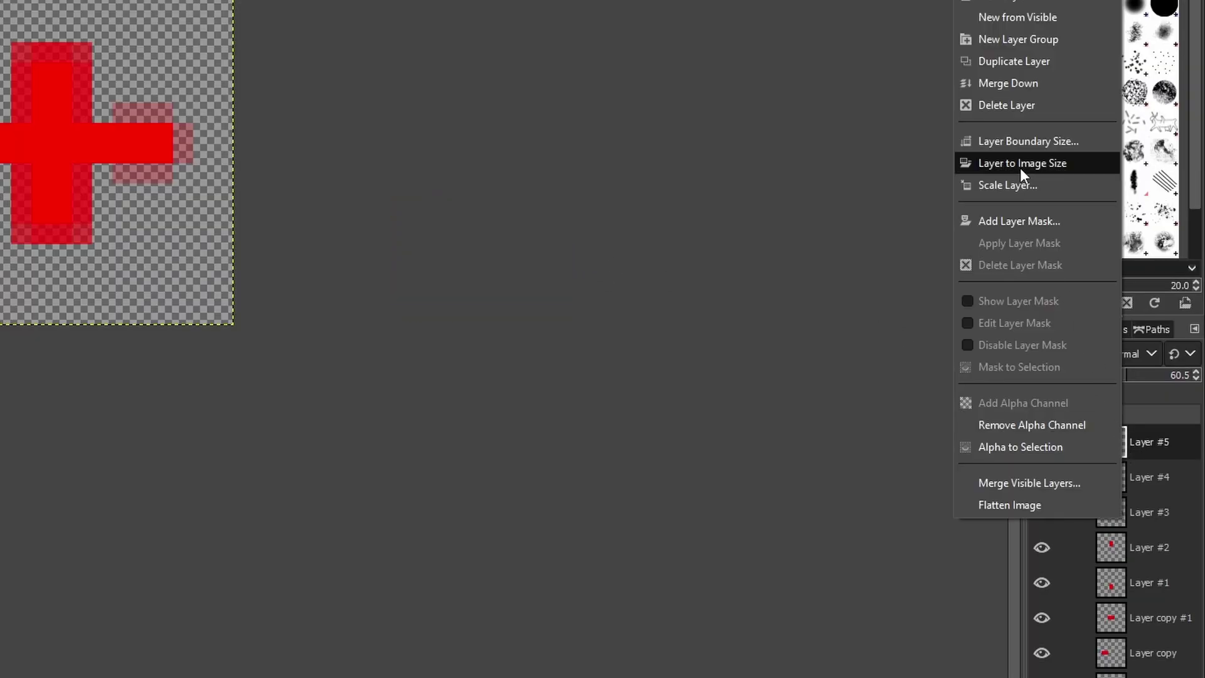
pyautogui.click(1008, 83)
pyautogui.rightClick(1112, 439)
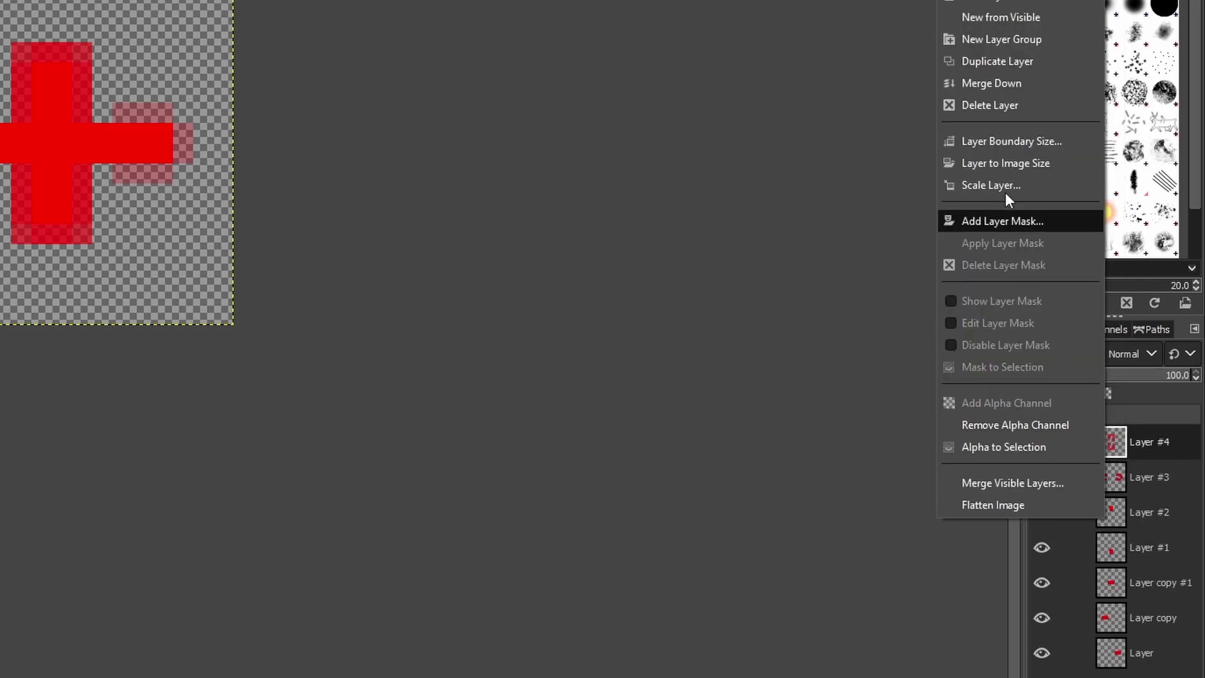
pyautogui.click(991, 88)
pyautogui.rightClick(1117, 441)
pyautogui.click(984, 88)
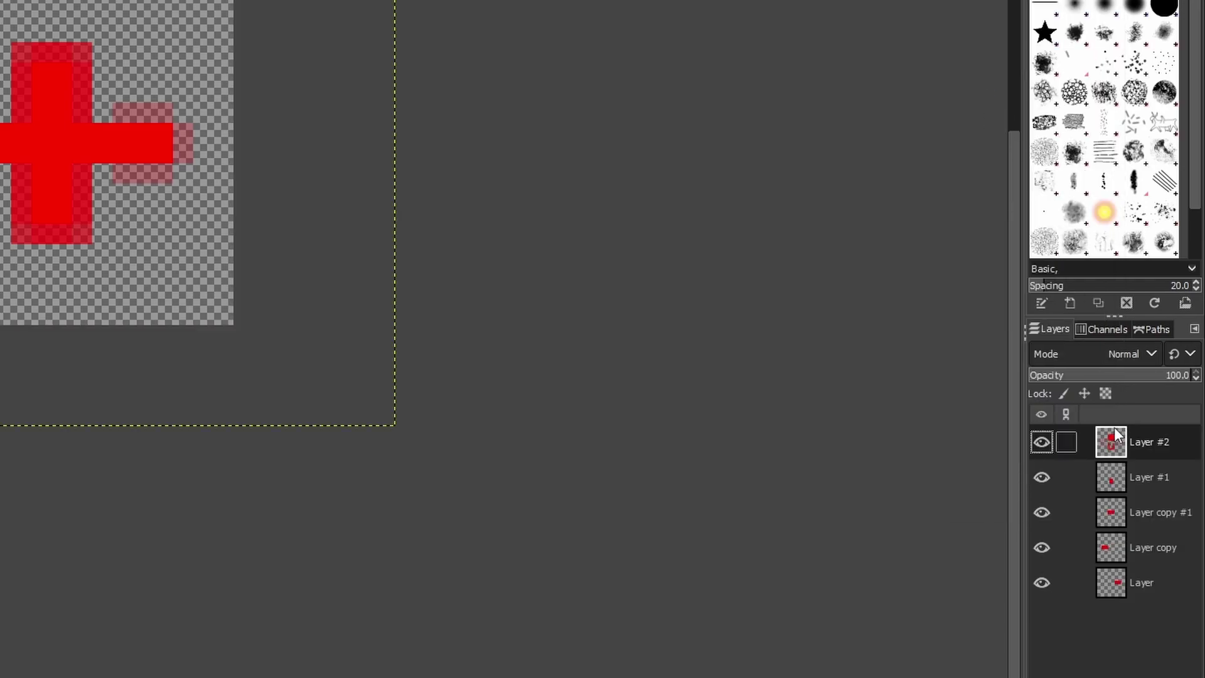
pyautogui.rightClick(1114, 430)
pyautogui.click(973, 86)
# - Delete Layer #1 and merge the layer copies into a single layer
pyautogui.rightClick(1097, 434)
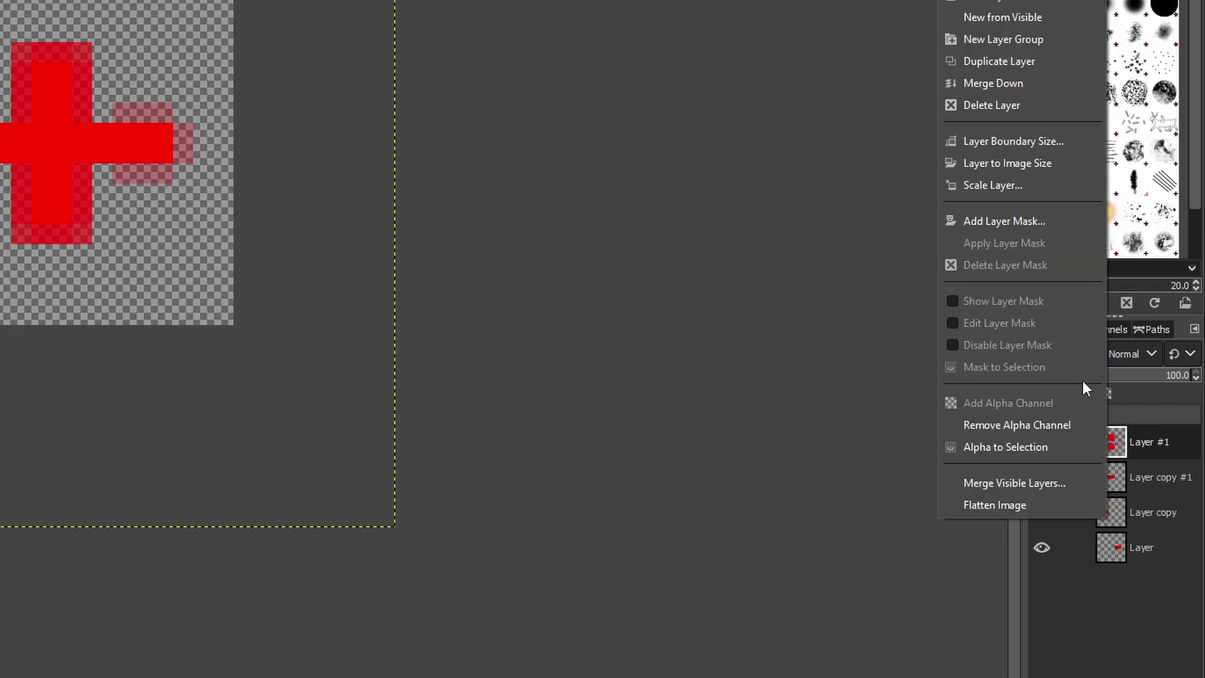
pyautogui.click(978, 104)
pyautogui.rightClick(1114, 444)
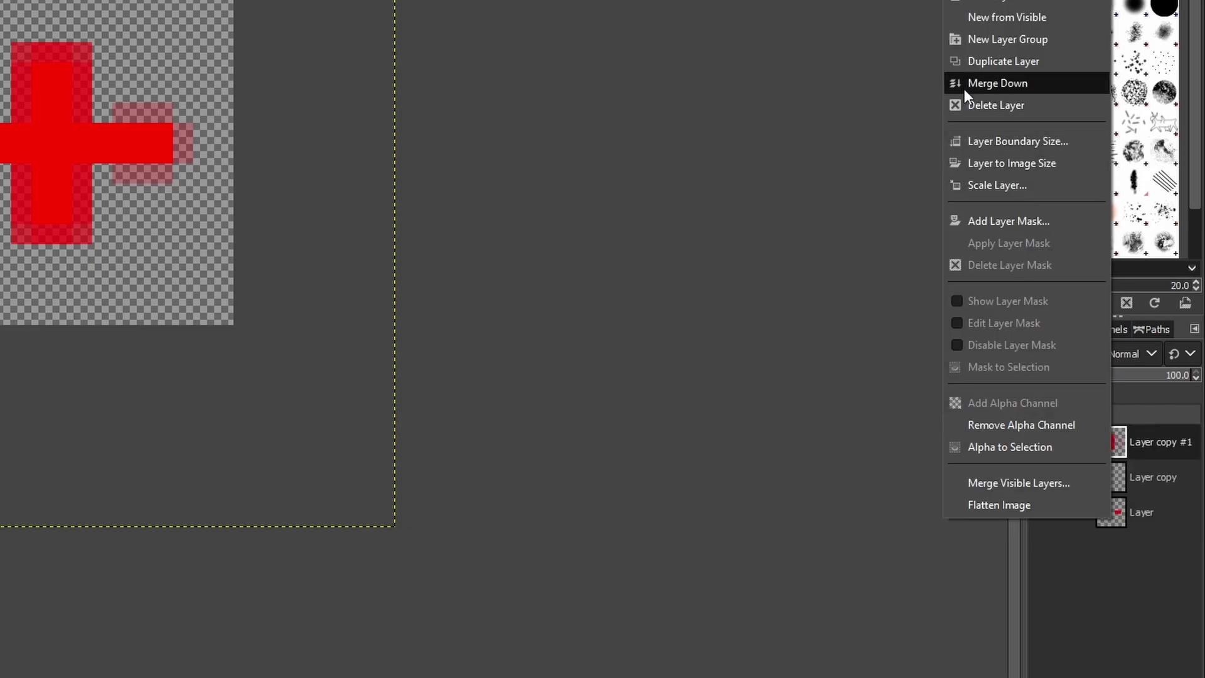
pyautogui.click(964, 85)
pyautogui.rightClick(1080, 440)
pyautogui.click(969, 84)
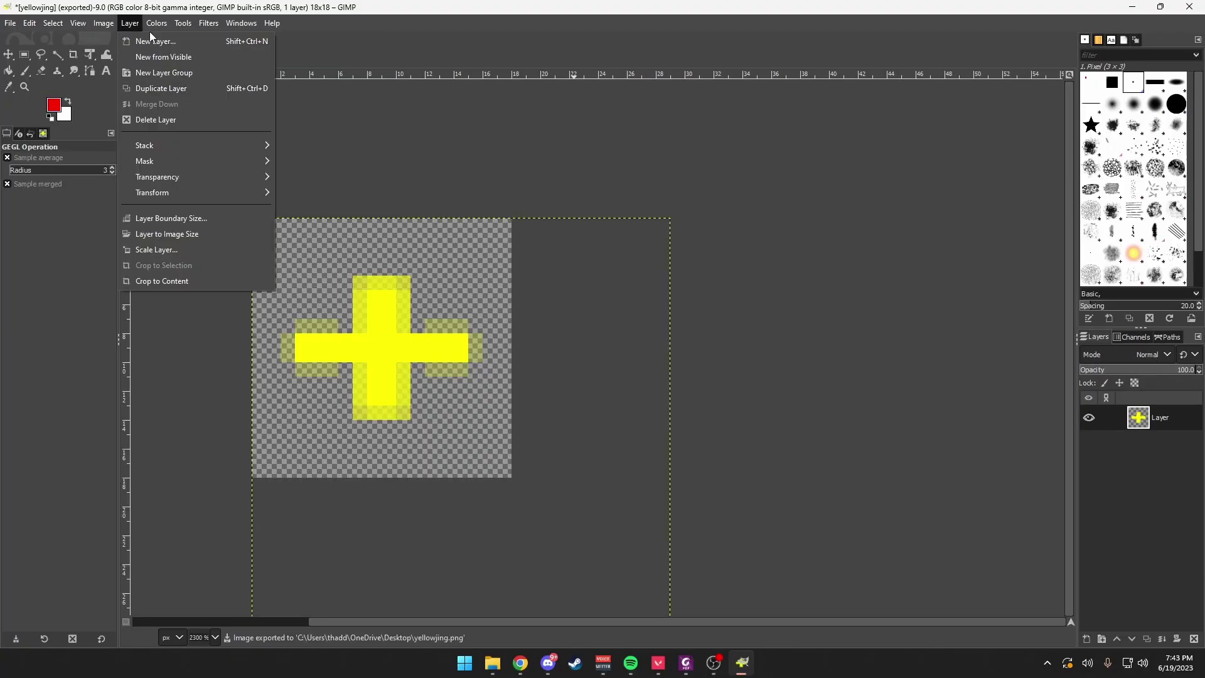
# - Set the crosshair's hue to 60 in Hue-Saturation to turn it bright green
pyautogui.moveTo(157, 23)
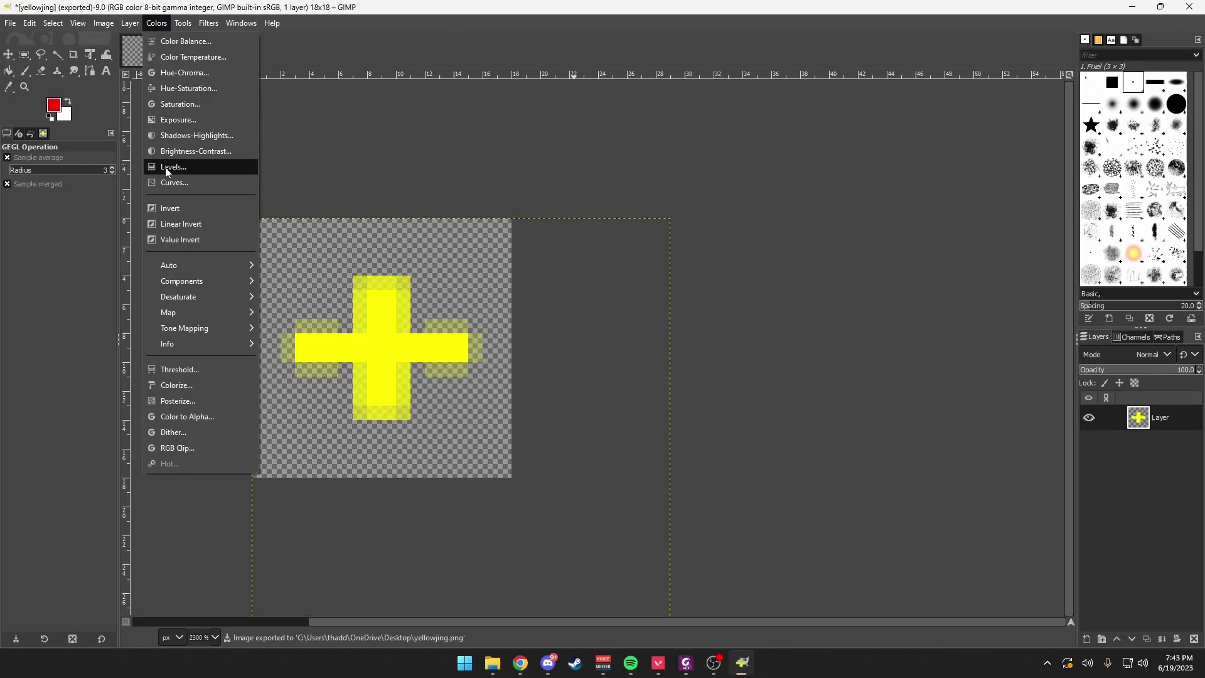
pyautogui.click(183, 88)
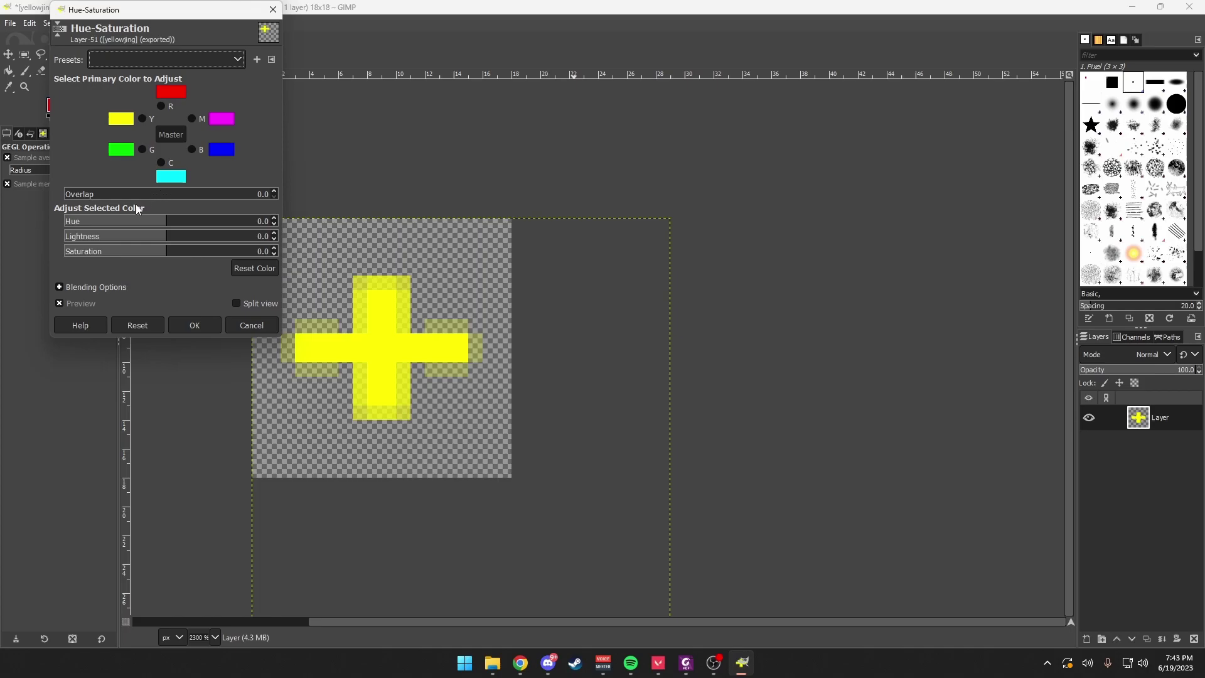
pyautogui.moveTo(143, 223); pyautogui.dragTo(220, 221)
pyautogui.moveTo(310, 308); pyautogui.dragTo(280, 307)
pyautogui.moveTo(364, 312); pyautogui.dragTo(357, 310)
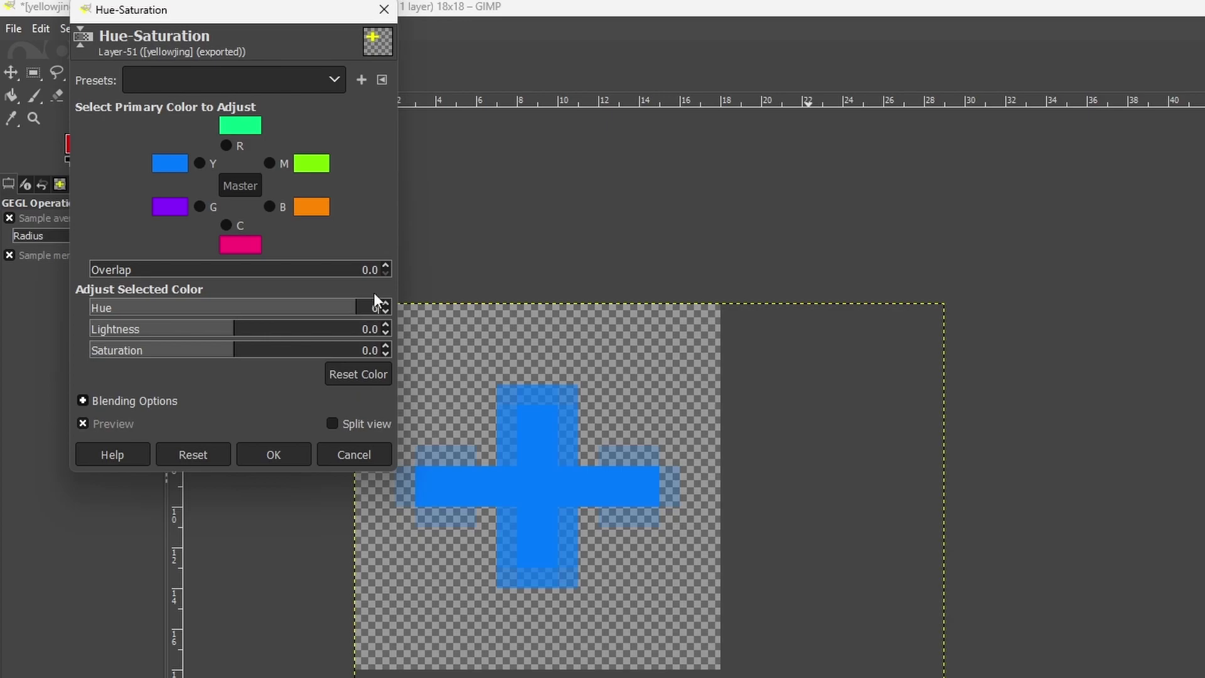
pyautogui.press('Return')
pyautogui.click(292, 456)
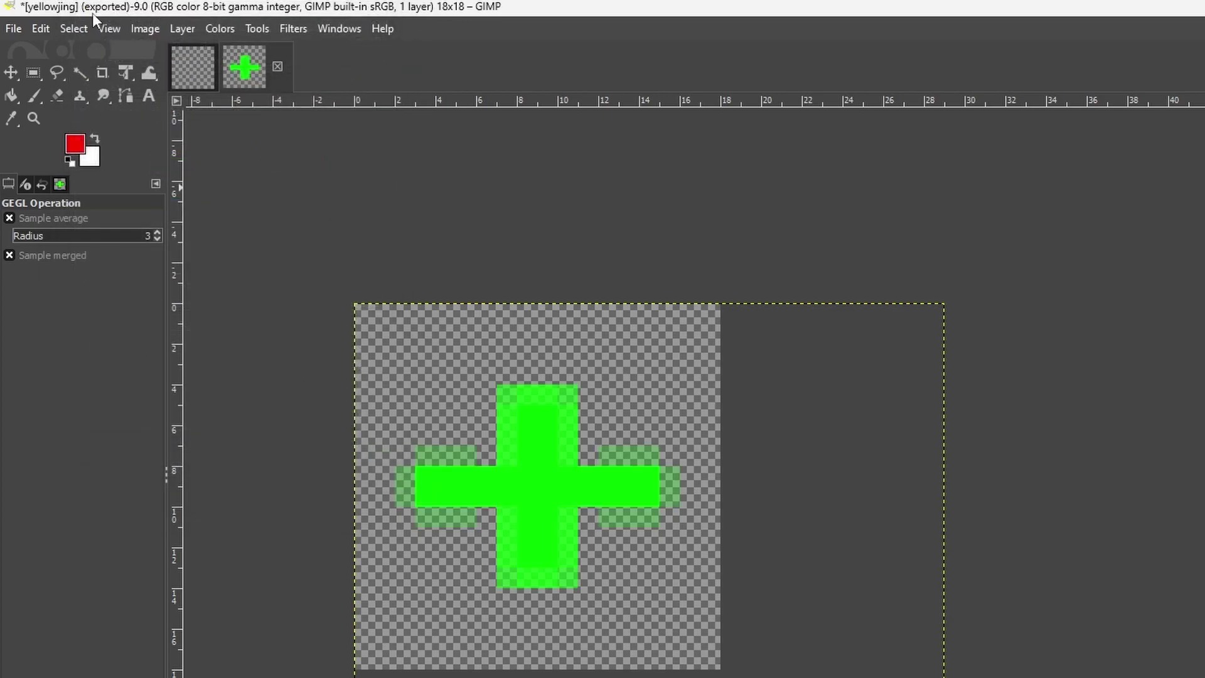
pyautogui.click(14, 28)
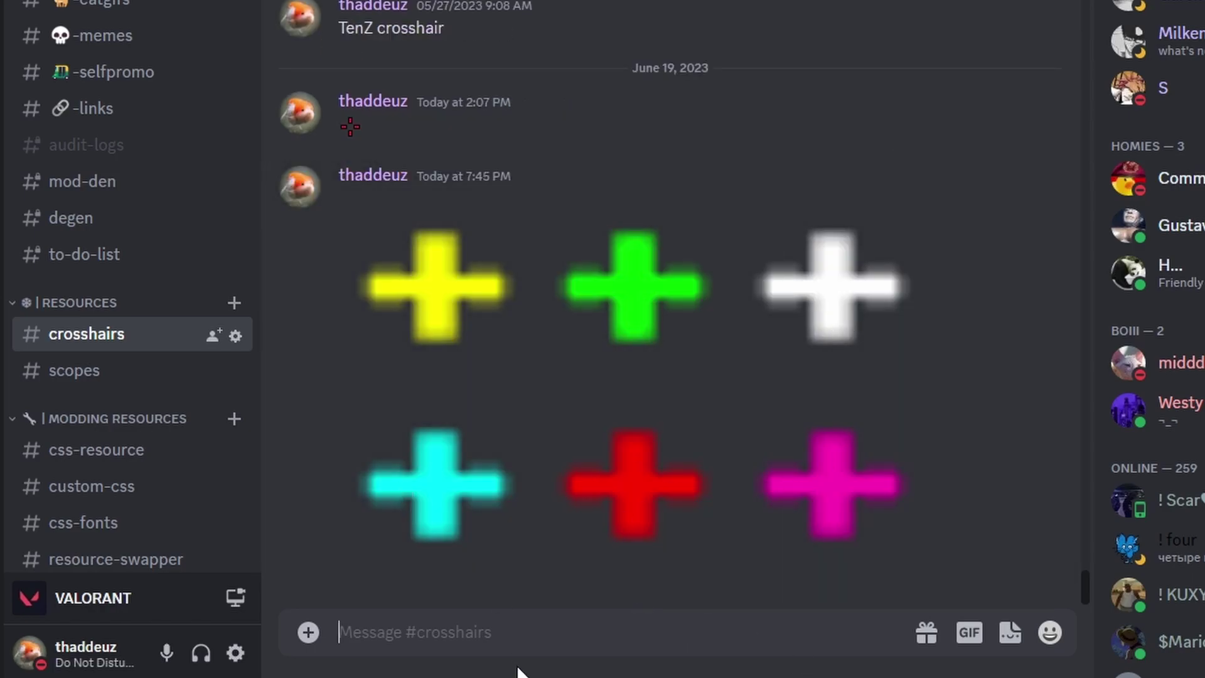
# - Open one of the shared crosshair images in Discord to view it at full size
pyautogui.click(661, 518)
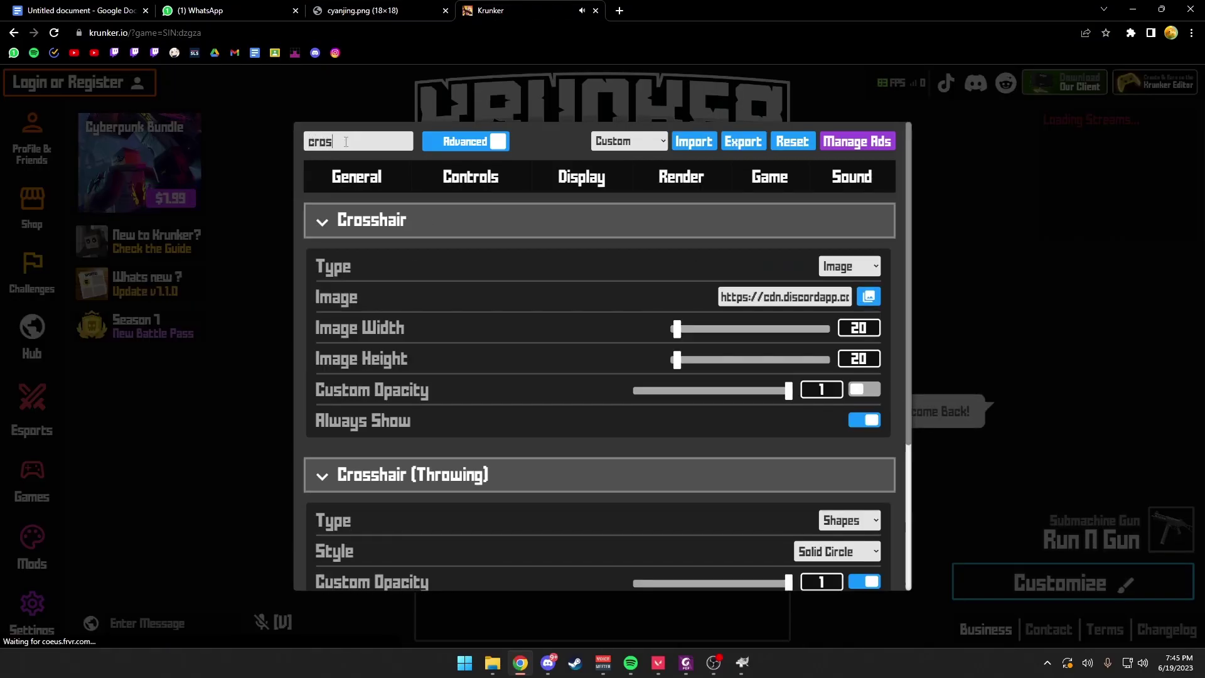
# - Set Krunker's Crosshair Image to the cyanjing.png link, go fullscreen and close settings
pyautogui.write('s')
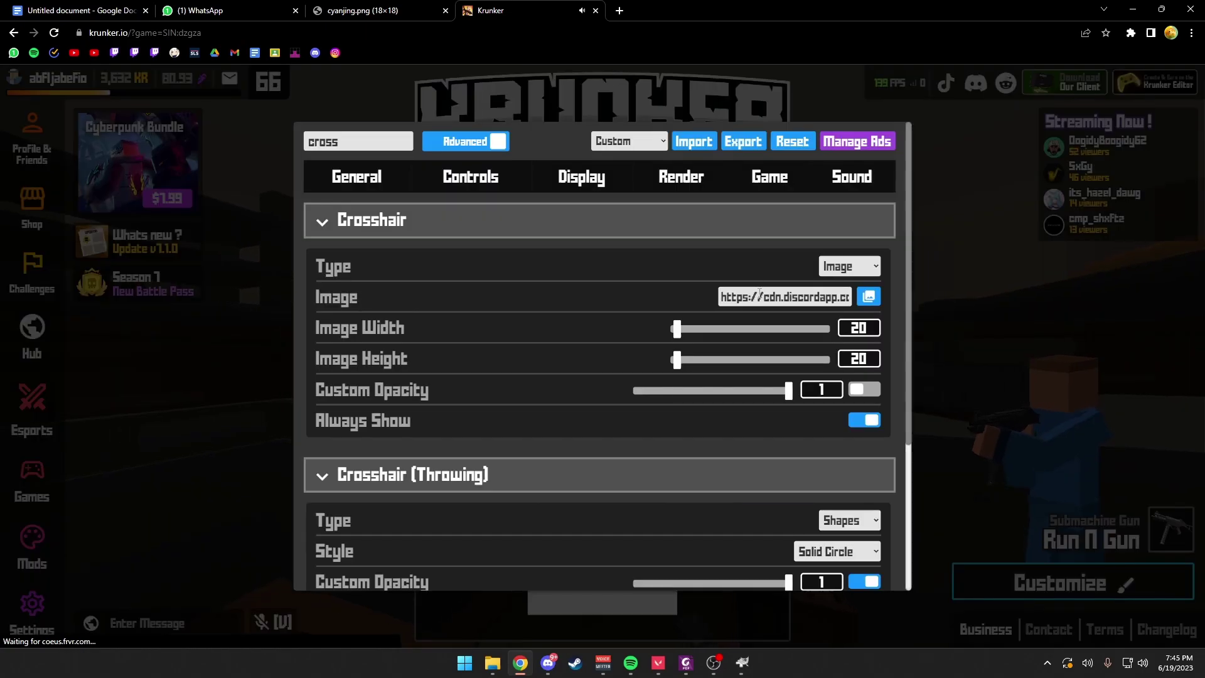
pyautogui.hotkey('ctrl', 'v')
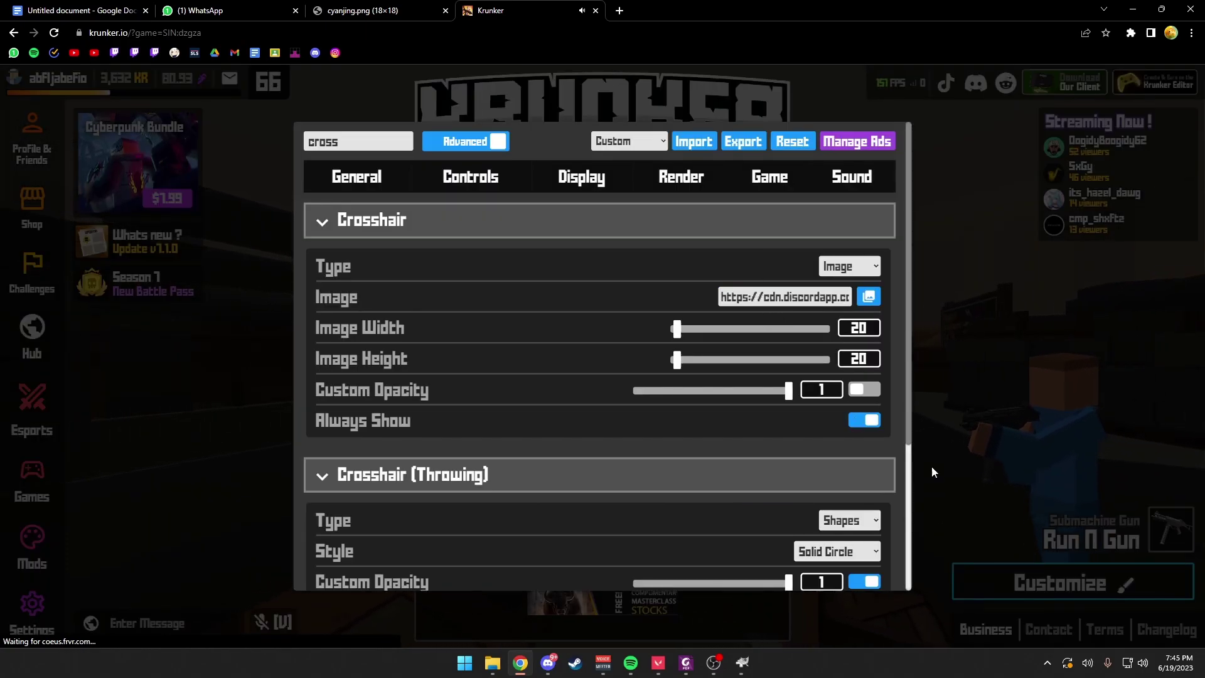
pyautogui.press('F11')
pyautogui.press('Escape')
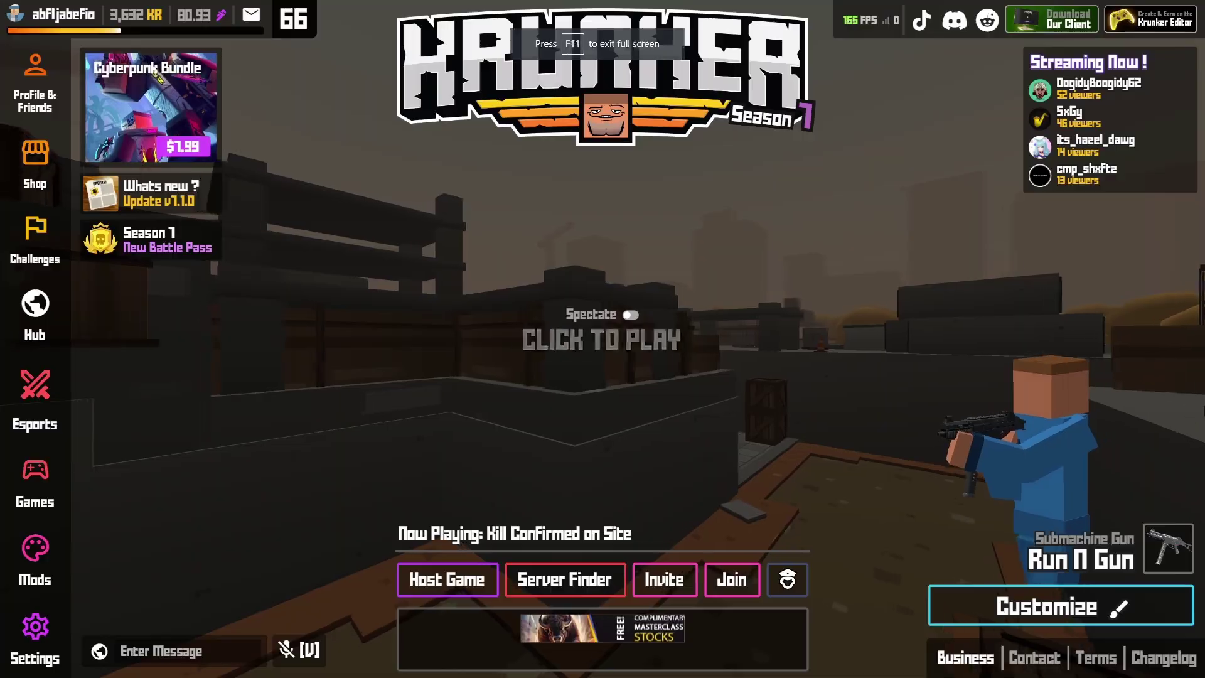